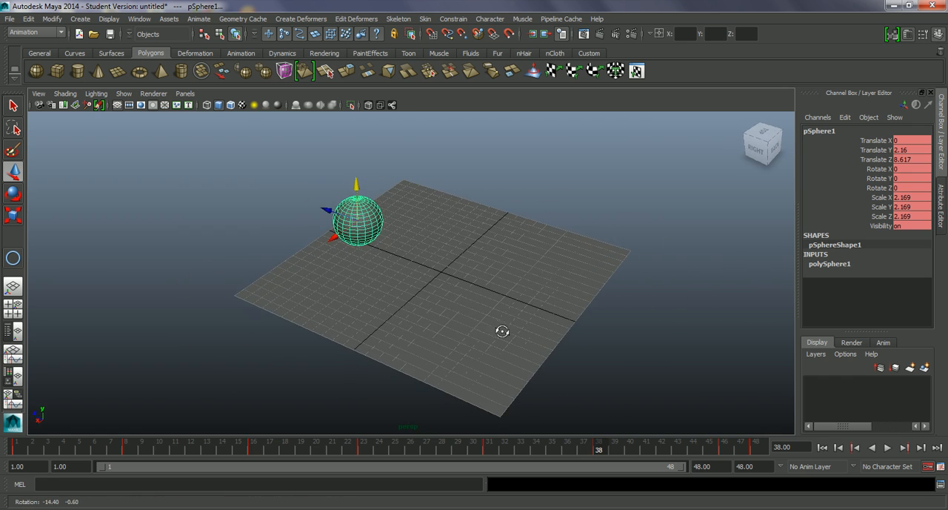
Step: Play back the bouncing ball animation and return the timeline to frame 1
key(alt+v)
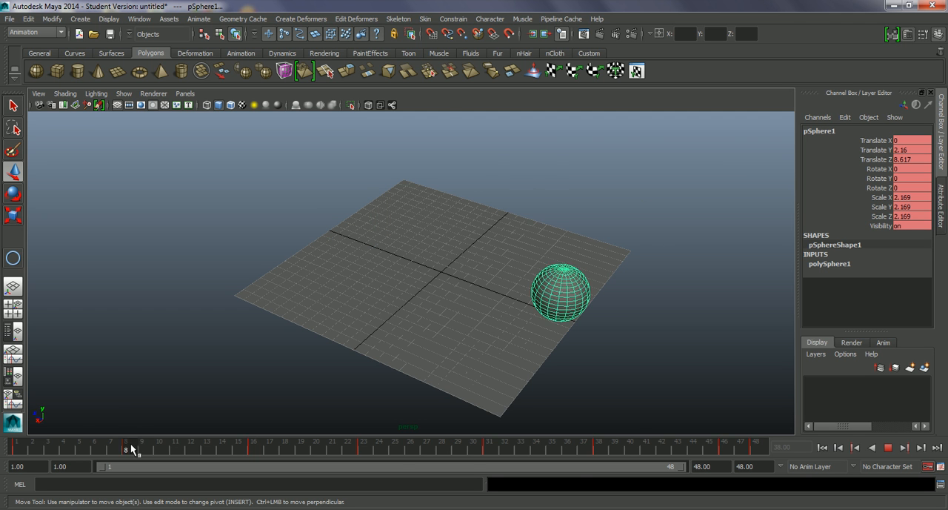
drag(172, 438, 24, 427)
alt+drag(550, 360, 364, 354)
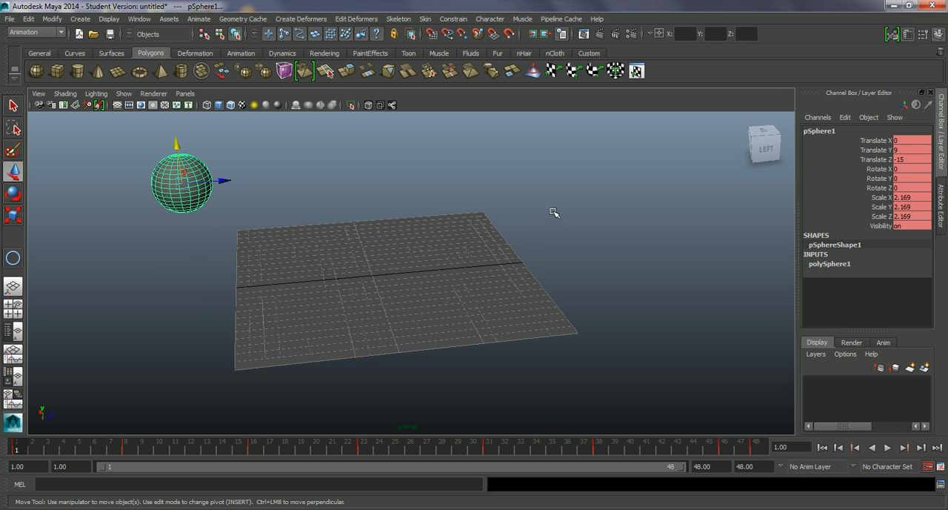
Step: Create a Camera and Aim in the scene
alt+drag(509, 255, 445, 295)
alt+middle_drag(392, 298, 428, 330)
alt+drag(428, 329, 359, 300)
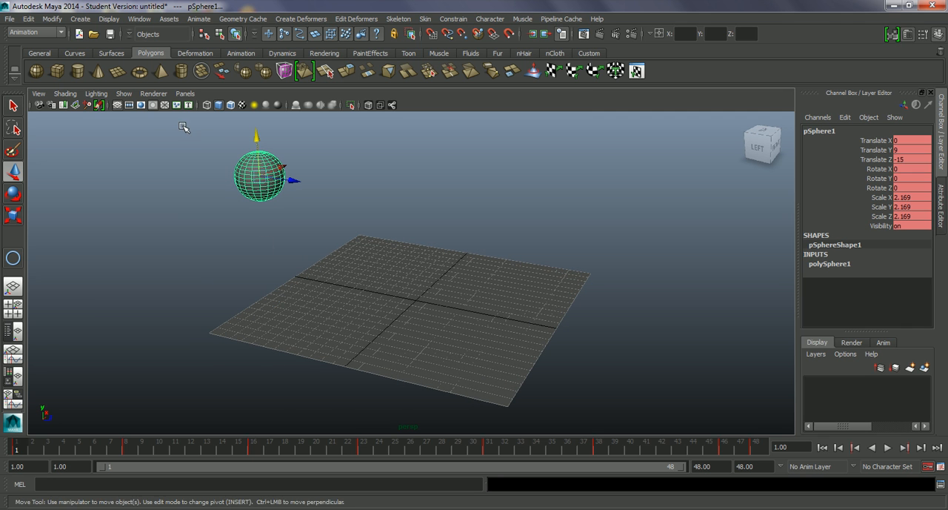
click(80, 18)
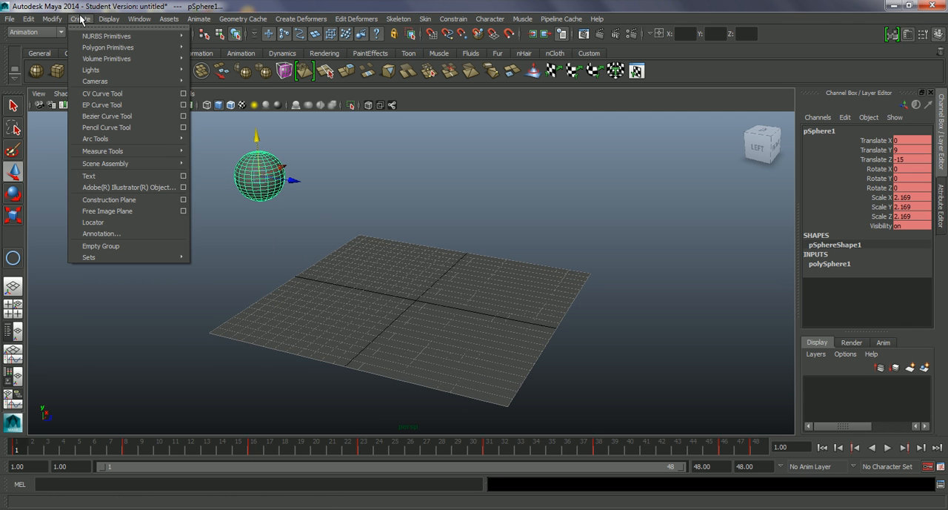
mouse_move(115, 83)
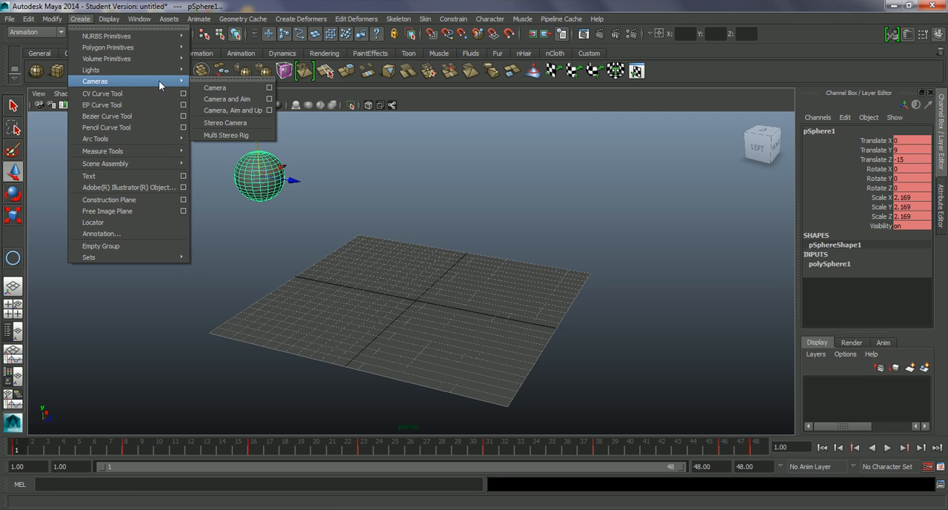
click(248, 99)
Step: Move the camera and its aim together up to Y about 7.03 and sideways to X about -10.45
mouse_move(461, 260)
alt+mouse_down()
mouse_move(467, 278)
mouse_move(461, 271)
alt+mouse_up()
drag(361, 268, 362, 193)
alt+drag(449, 265, 385, 296)
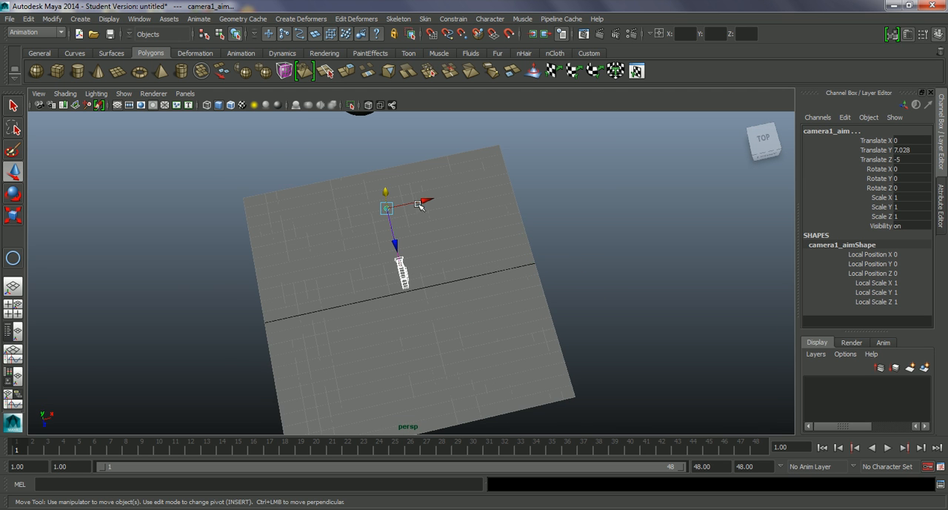
key(ctrl+z)
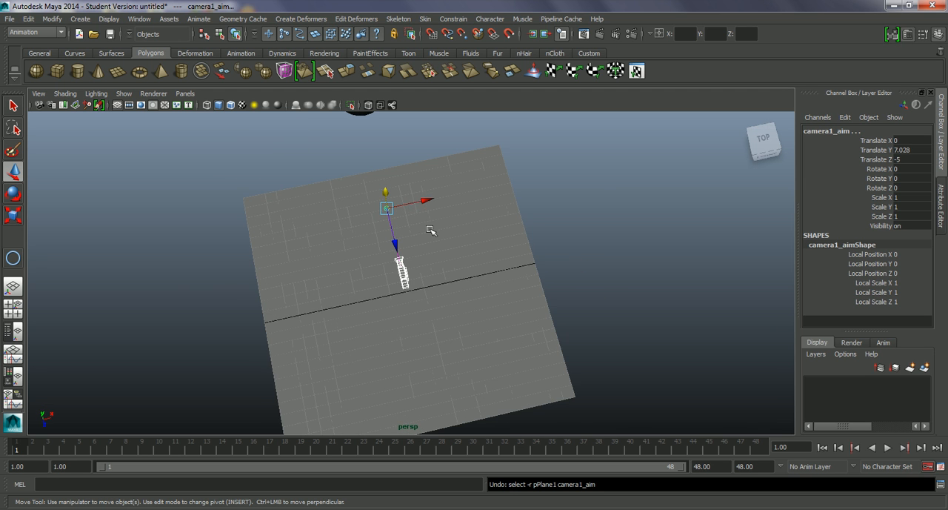
drag(420, 204, 289, 216)
alt+drag(334, 277, 400, 349)
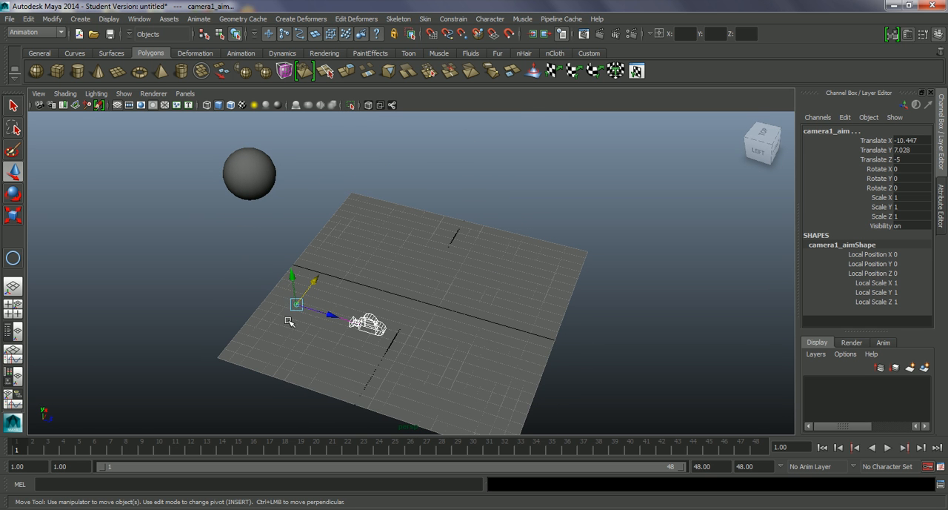
Step: Move only the camera's aim to X about 1.19, back along Z and slightly down, so it points toward the ball
alt+drag(305, 312, 290, 327)
click(293, 266)
click(290, 247)
drag(284, 252, 227, 250)
alt+drag(349, 264, 411, 294)
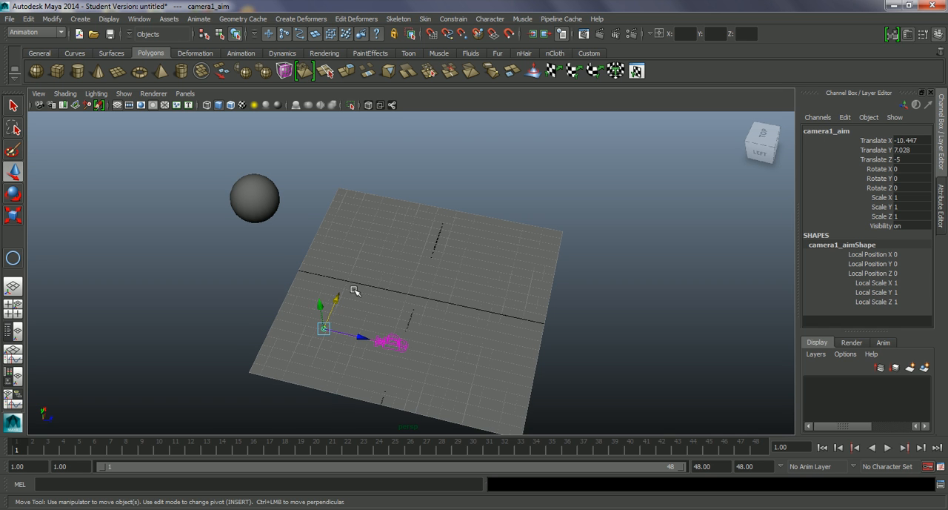
drag(330, 304, 373, 201)
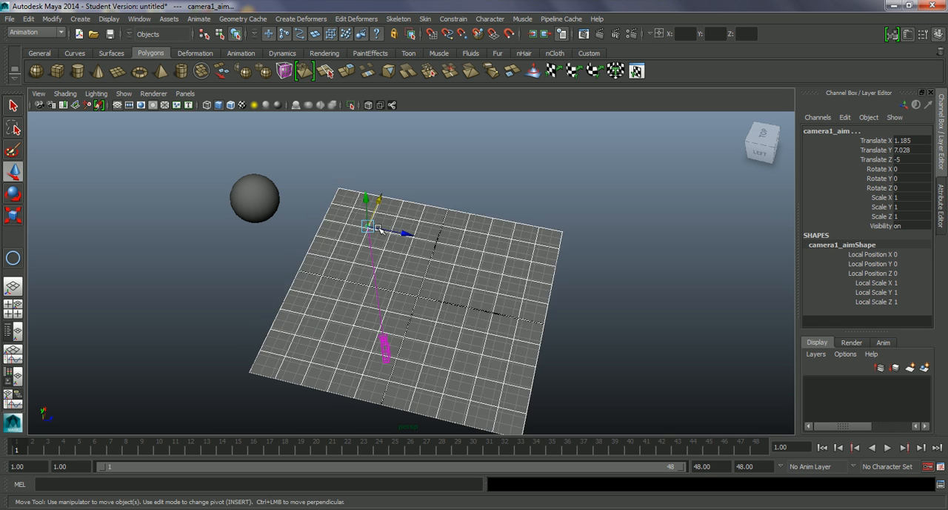
key(ctrl+z)
drag(390, 231, 279, 202)
alt+drag(344, 259, 386, 239)
mouse_move(250, 203)
mouse_down()
mouse_move(250, 188)
mouse_move(251, 220)
mouse_up()
Step: Select the camera and look through it in the viewport
alt+drag(282, 244, 467, 326)
click(324, 273)
click(185, 92)
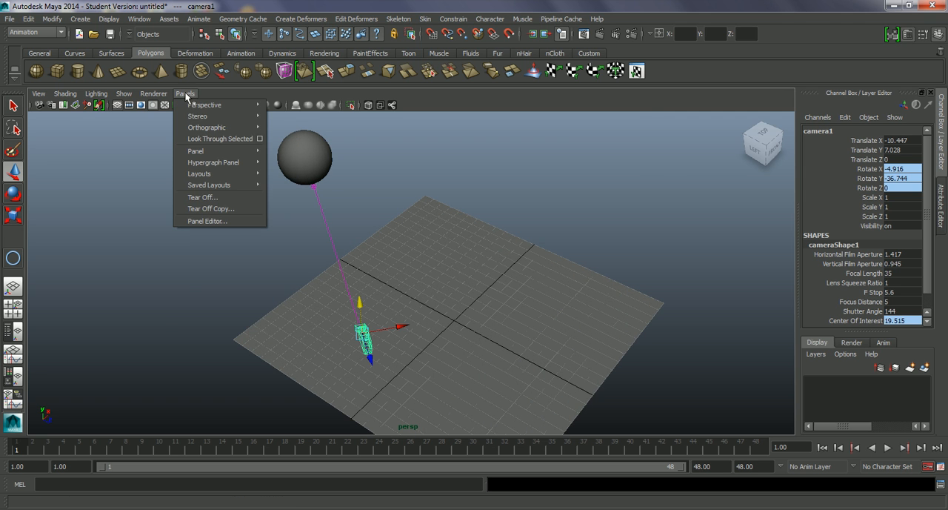
click(217, 139)
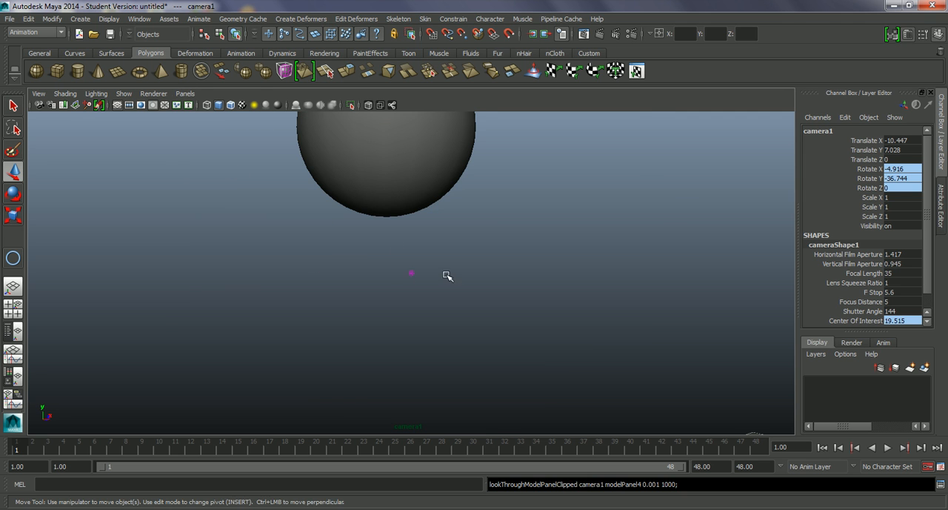
Step: Frame the ball and the whole plane through the camera, placing it at about X -29.5, Y 13.4, Z 34.8
scroll(430, 289, down, 6)
scroll(417, 284, up, 2)
alt+middle_drag(430, 289, 385, 258)
mouse_move(413, 294)
alt+mouse_down()
mouse_move(422, 284)
mouse_move(405, 273)
mouse_move(419, 295)
alt+mouse_up()
alt+middle_drag(419, 295, 398, 284)
alt+drag(399, 284, 402, 299)
mouse_move(403, 299)
alt+middle_down()
mouse_move(390, 294)
mouse_move(390, 305)
alt+middle_up()
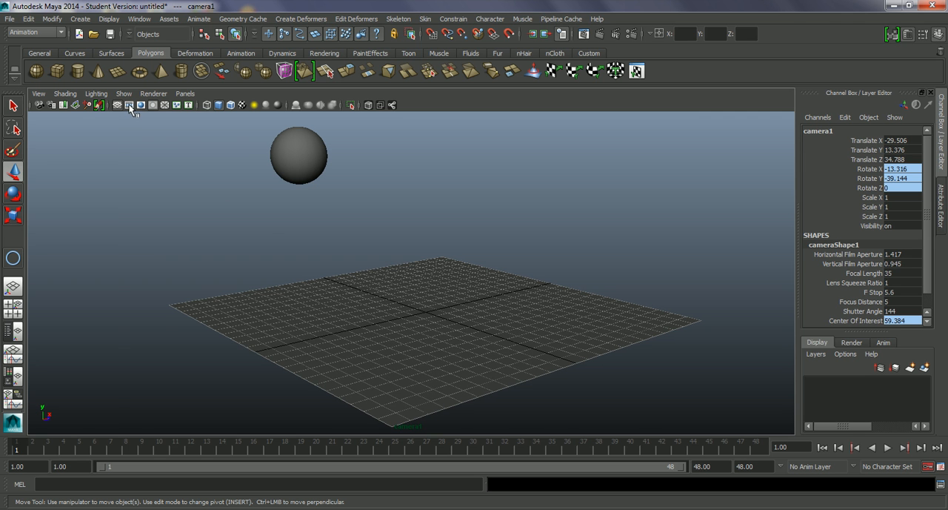
Step: Turn on the film gate and tighten the framing, bringing the camera to about X -22.3, Y 10.2, Z 28.1
click(129, 107)
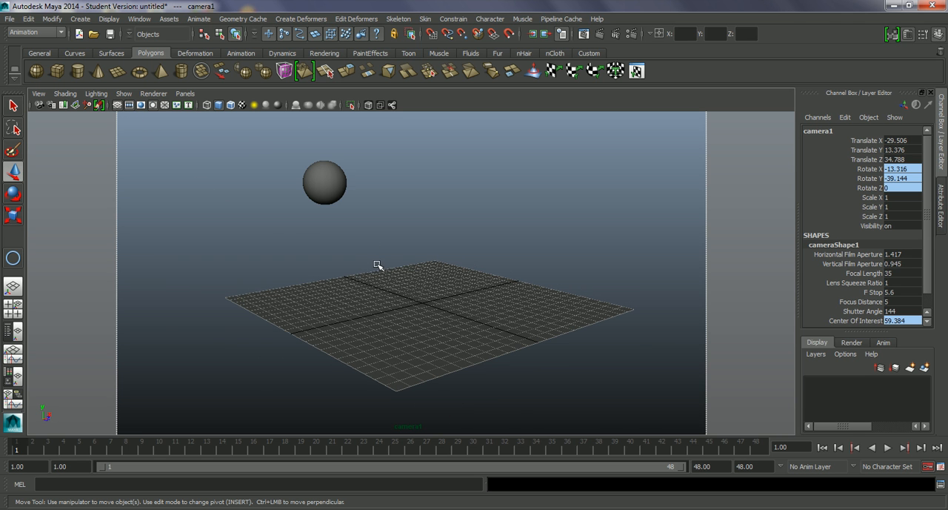
mouse_move(362, 265)
alt+right_down()
mouse_move(390, 279)
mouse_move(369, 269)
mouse_move(368, 281)
alt+right_up()
alt+middle_drag(368, 281, 365, 282)
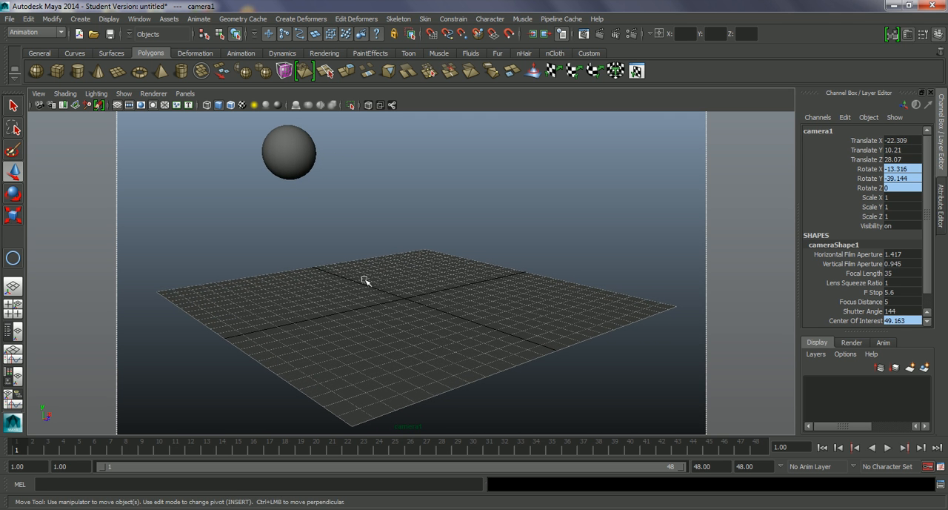
Step: Switch the viewport back to the persp view and key the camera's aim at frame 1
click(185, 94)
mouse_move(265, 107)
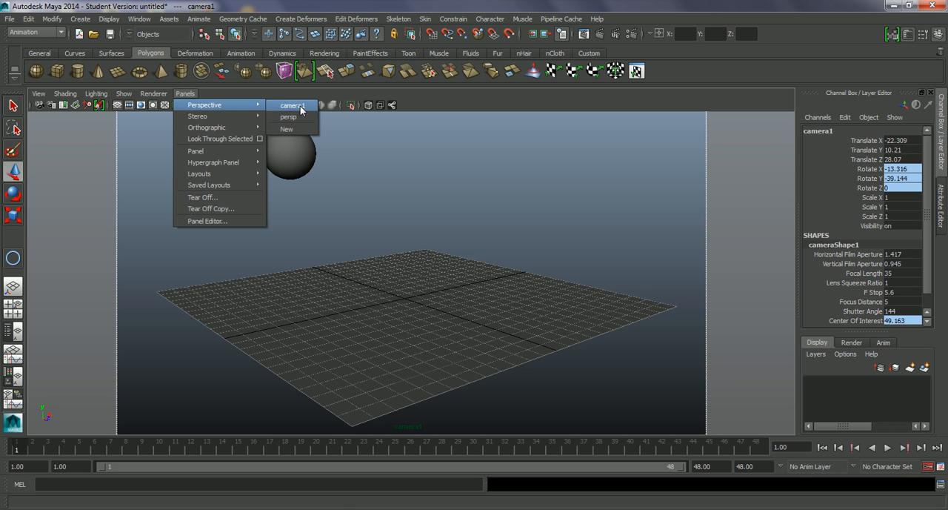
click(298, 117)
scroll(451, 237, down, 8)
alt+drag(445, 273, 563, 358)
alt+drag(511, 319, 517, 214)
drag(358, 274, 472, 294)
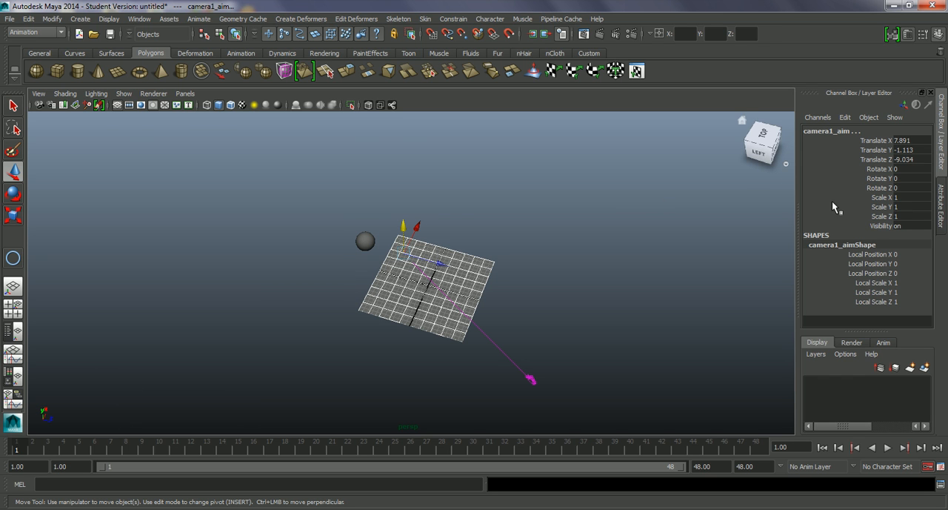
key(s)
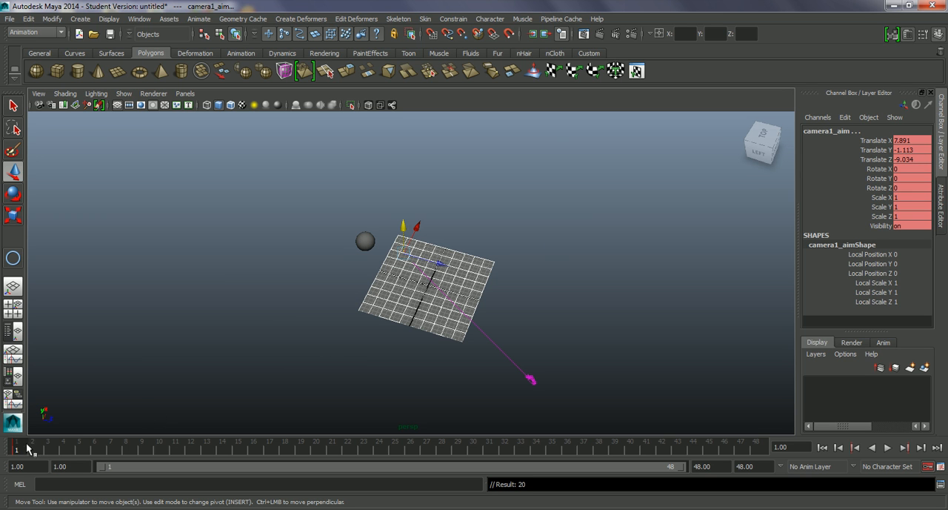
drag(21, 448, 768, 455)
drag(431, 261, 452, 269)
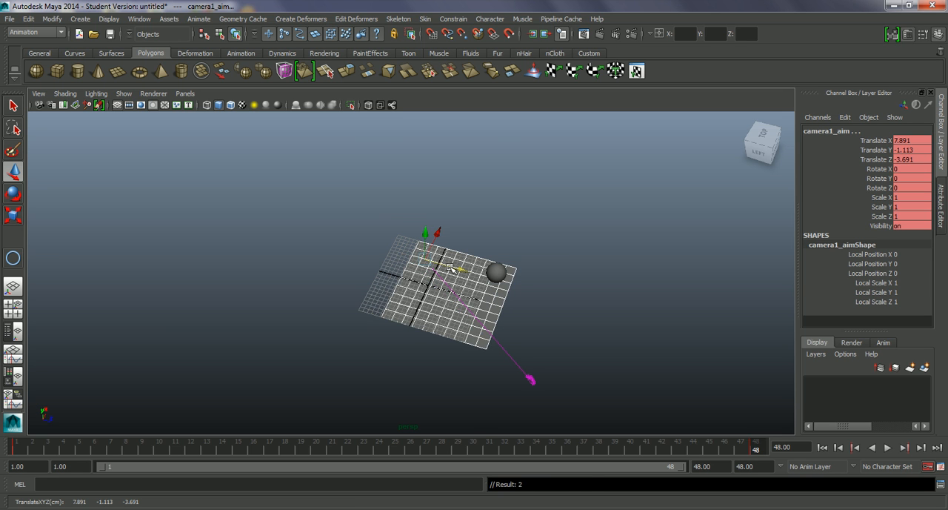
key(ctrl+z)
Step: Clear the selection and select only the camera's aim, without the plane
click(406, 255)
alt+drag(417, 285, 306, 301)
click(272, 303)
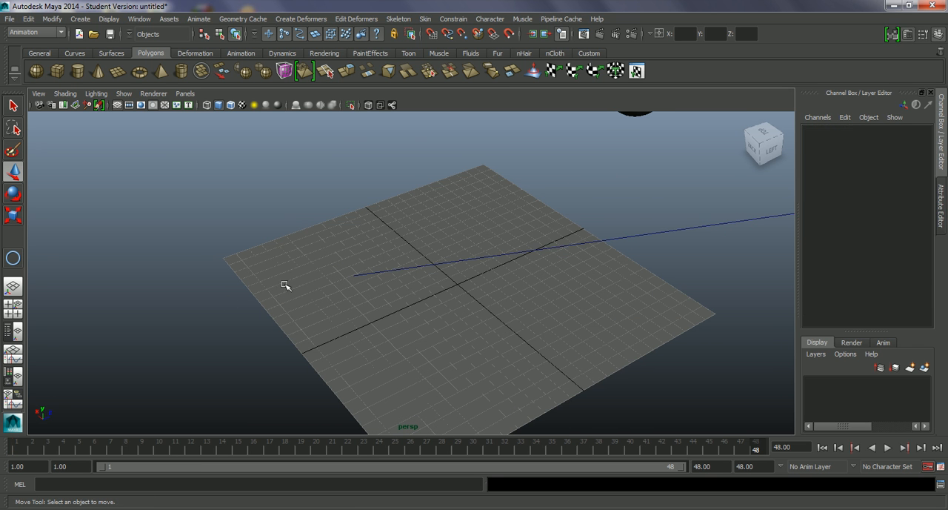
click(286, 286)
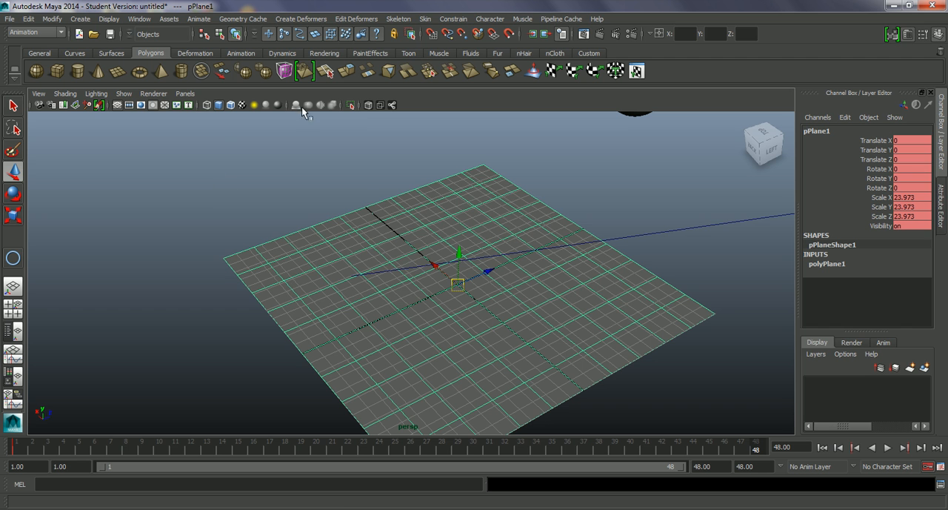
click(280, 275)
drag(280, 275, 352, 305)
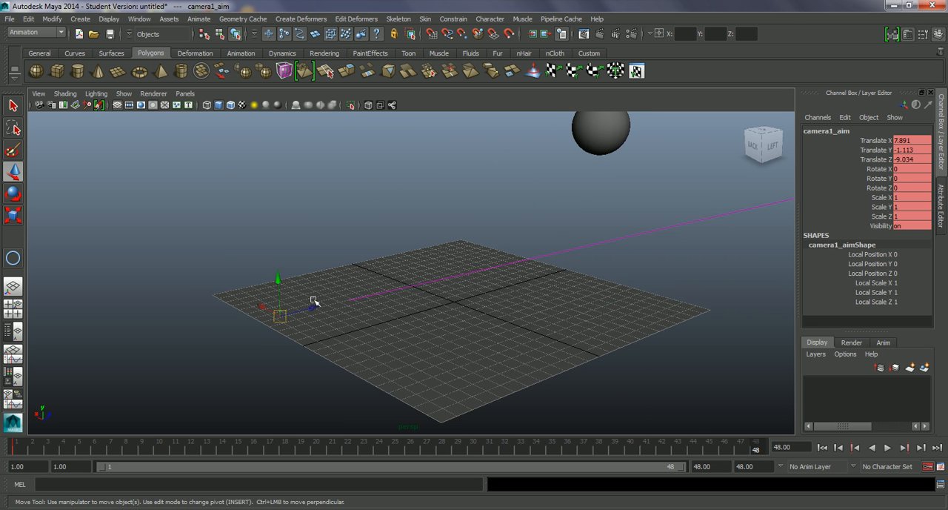
Step: Play back the animation to check the ball's path against the camera's aim, ending at frame 1
alt+drag(495, 309, 571, 343)
key(alt+v)
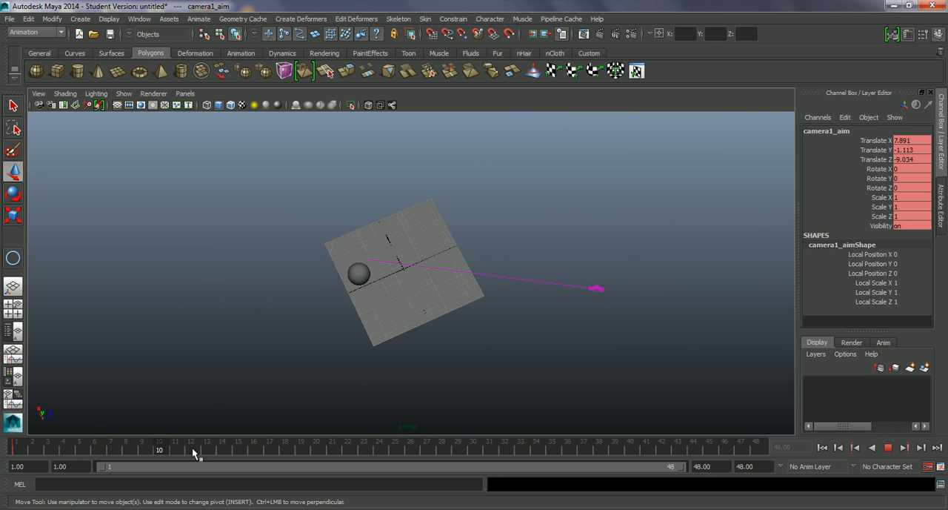
key(alt+v)
alt+drag(490, 386, 476, 368)
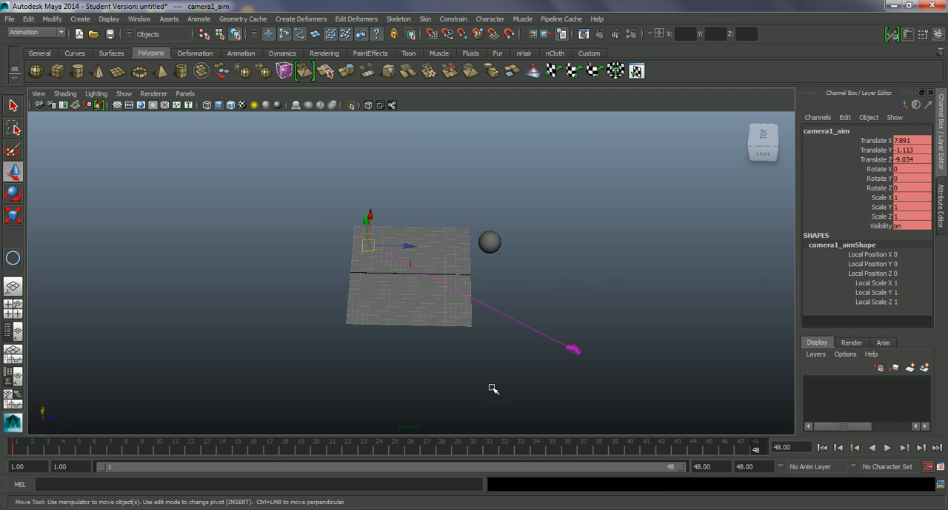
key(alt+v)
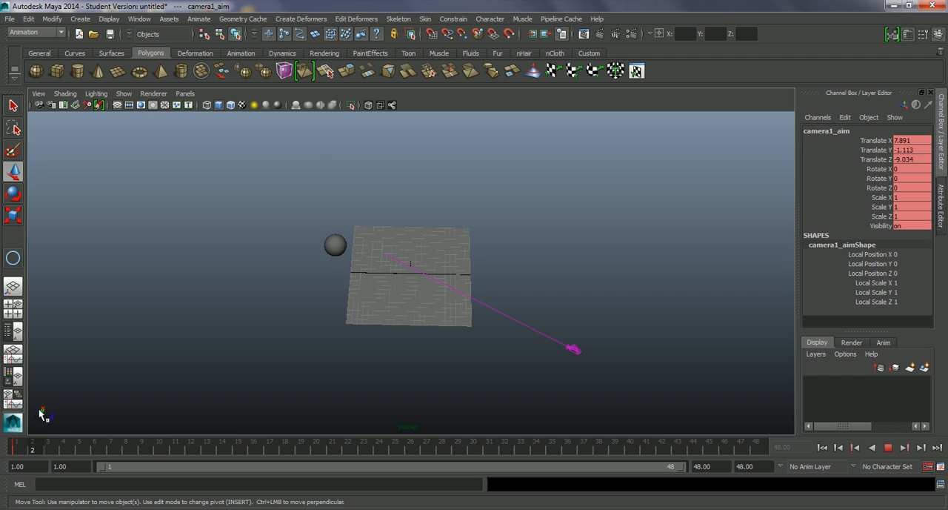
key(alt+v)
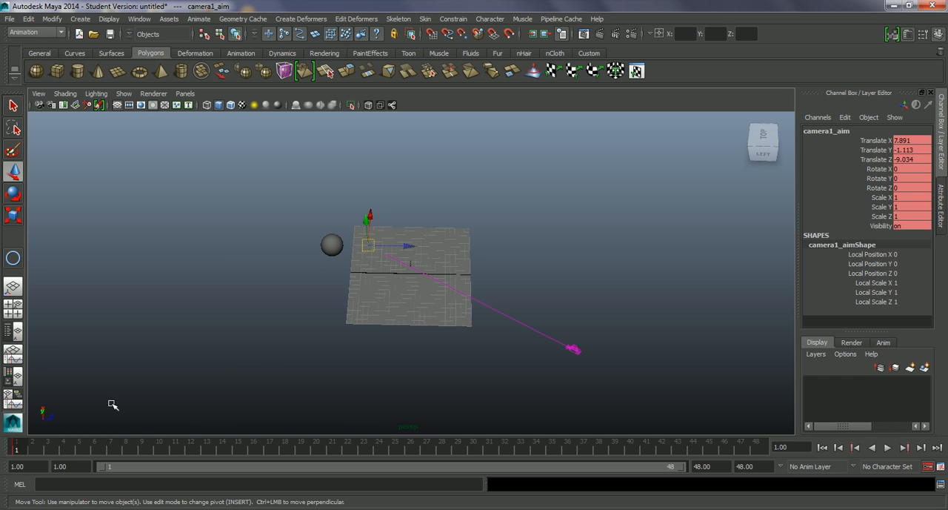
Step: Show the four-view layout and make the perspective view look through the camera
alt+drag(399, 358, 398, 377)
key(space)
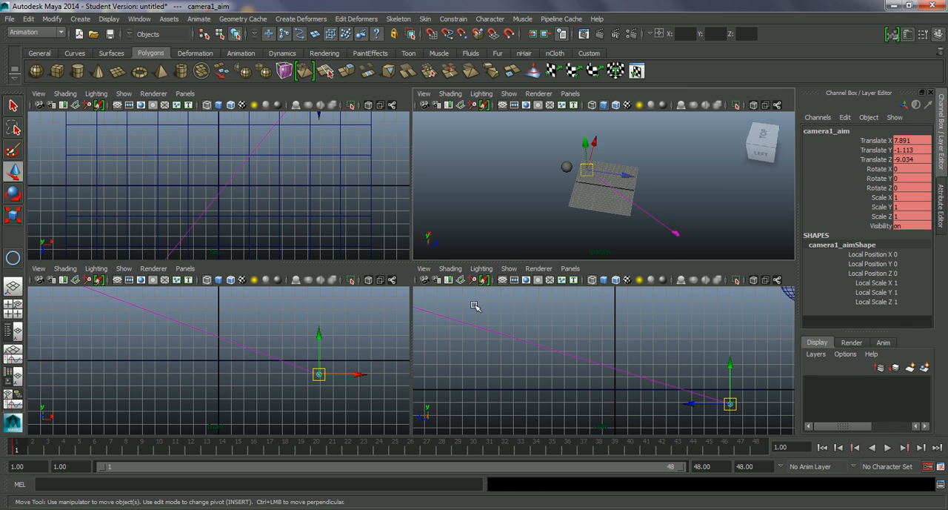
click(677, 234)
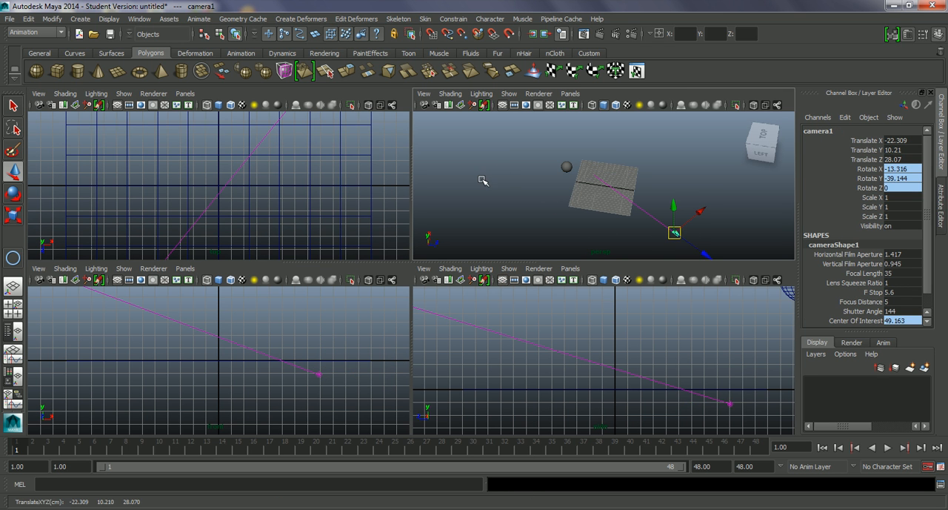
click(571, 94)
click(599, 138)
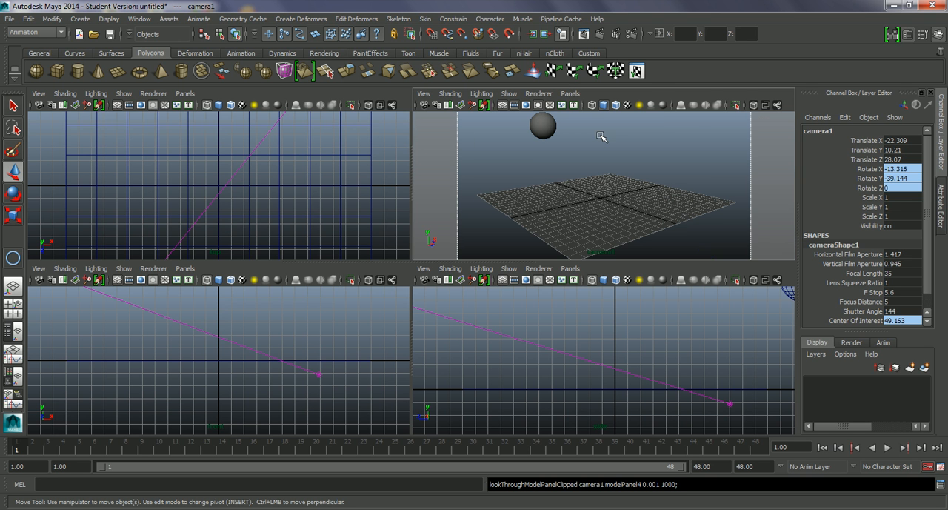
Step: At frame 48, move the camera's aim in the top view onto the ball, to X about -0.26 and Z about 15.12
scroll(270, 201, down, 4)
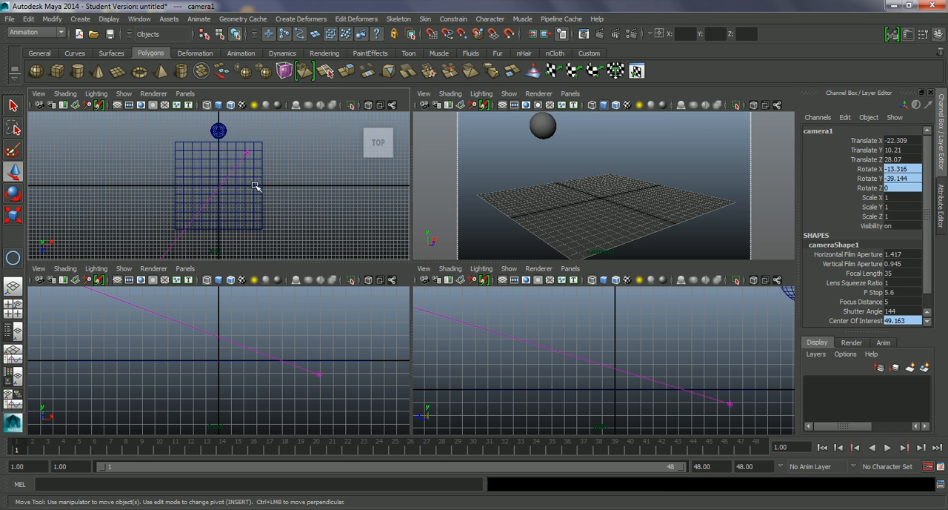
scroll(270, 164, down, 1)
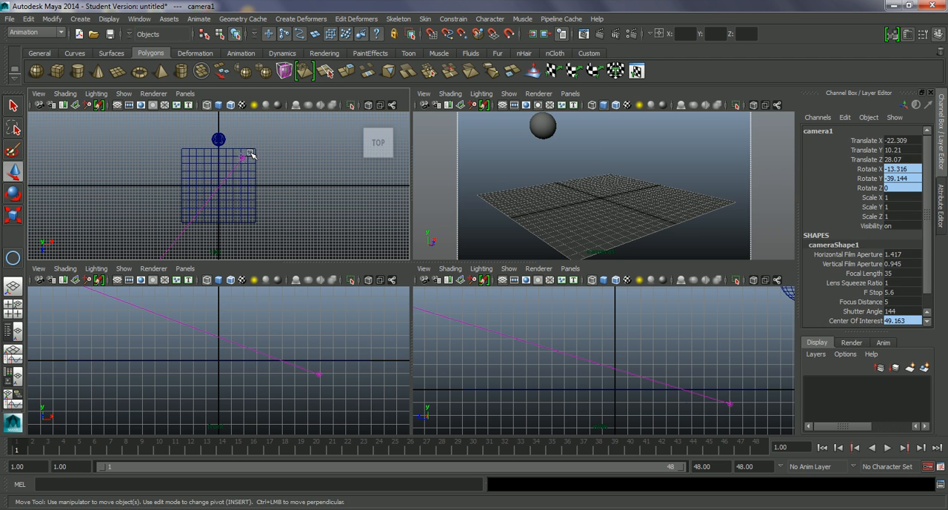
click(248, 153)
scroll(282, 195, down, 2)
key(ctrl+z)
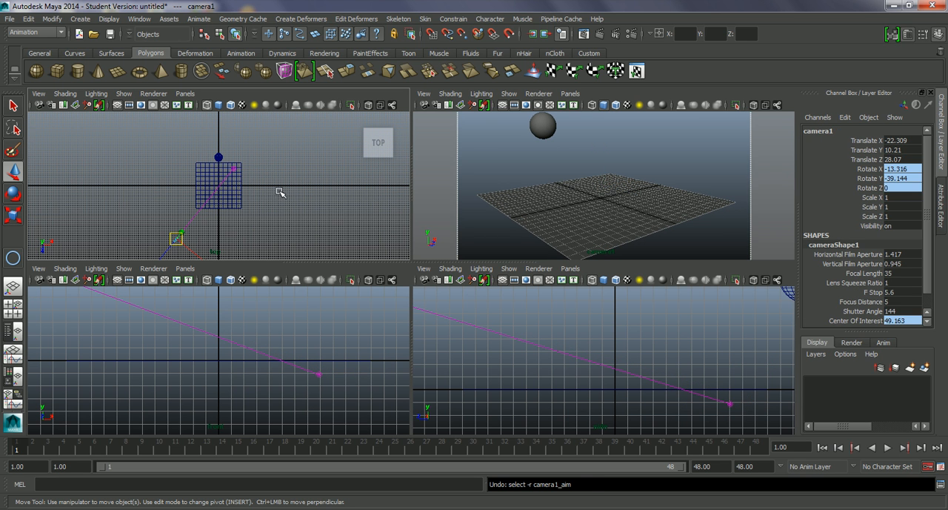
click(234, 170)
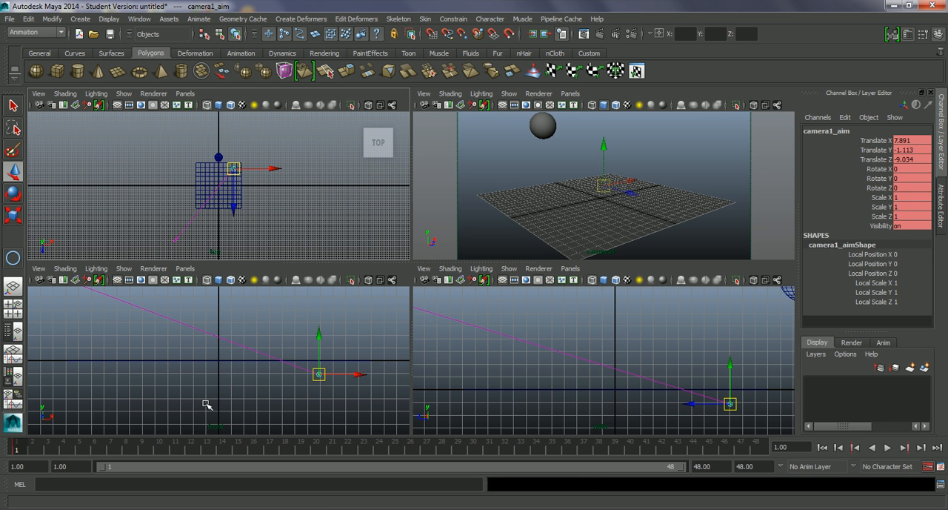
key(alt+v)
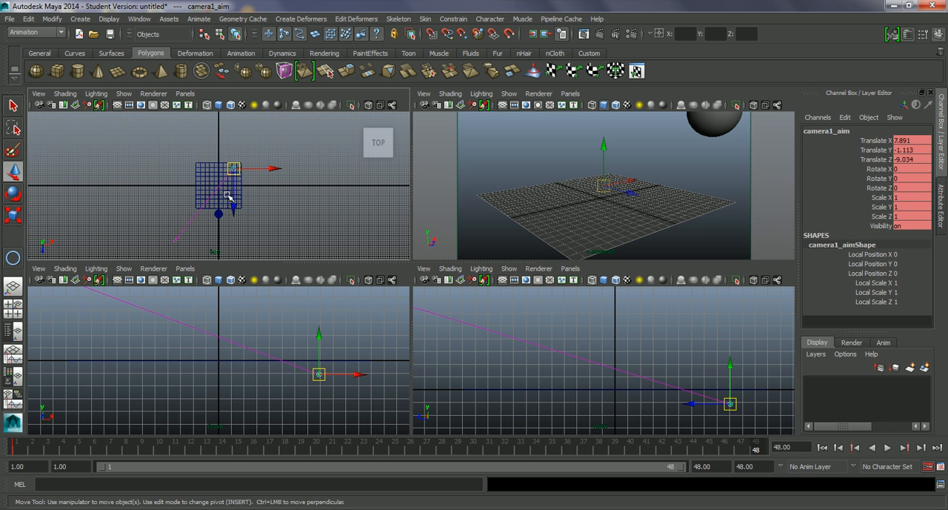
mouse_move(234, 201)
mouse_down()
mouse_move(232, 242)
mouse_move(254, 217)
mouse_move(241, 216)
mouse_up()
drag(245, 217, 243, 220)
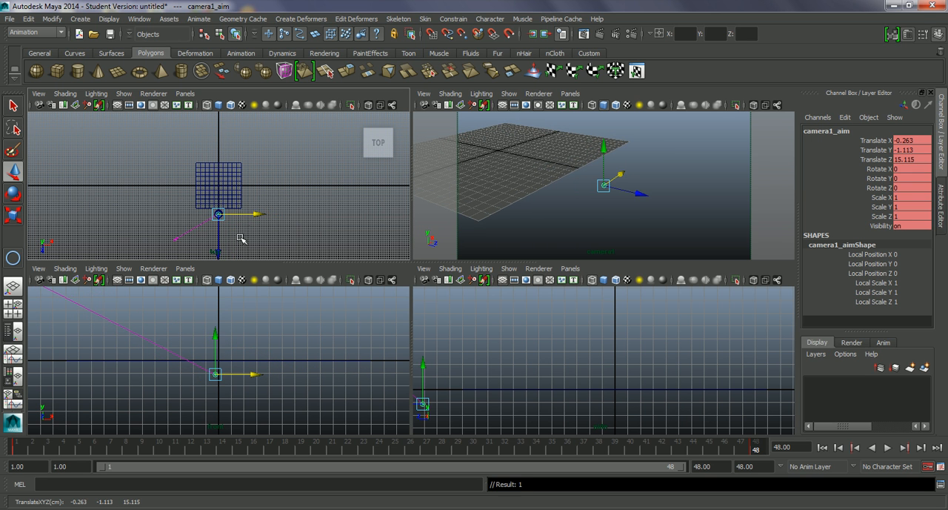
Step: At frame 48, adjust the camera's aim in the front view to X about -0.22 and raise it toward the ball
middle_click(239, 368)
scroll(238, 368, down, 3)
alt+middle_drag(232, 369, 242, 381)
key(super)
right_click(219, 353)
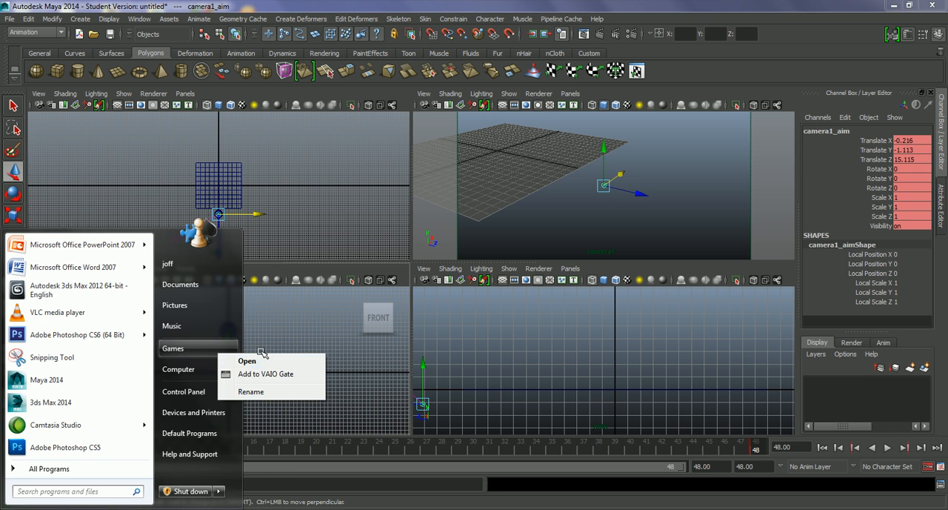
click(262, 338)
drag(231, 356, 228, 332)
Step: Play back the animation through the camera view to check how the aim follows the ball, ending at frame 1
drag(764, 446, 8, 400)
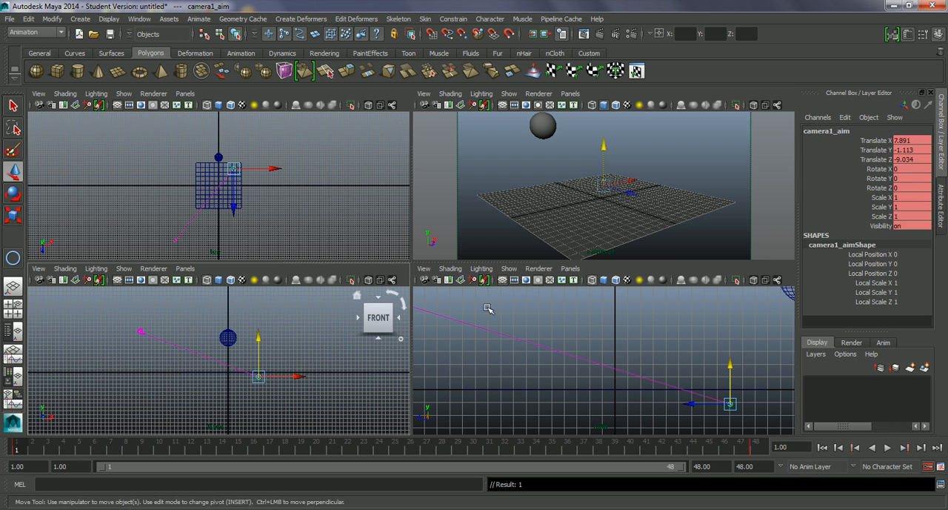
middle_click(452, 243)
key(alt+v)
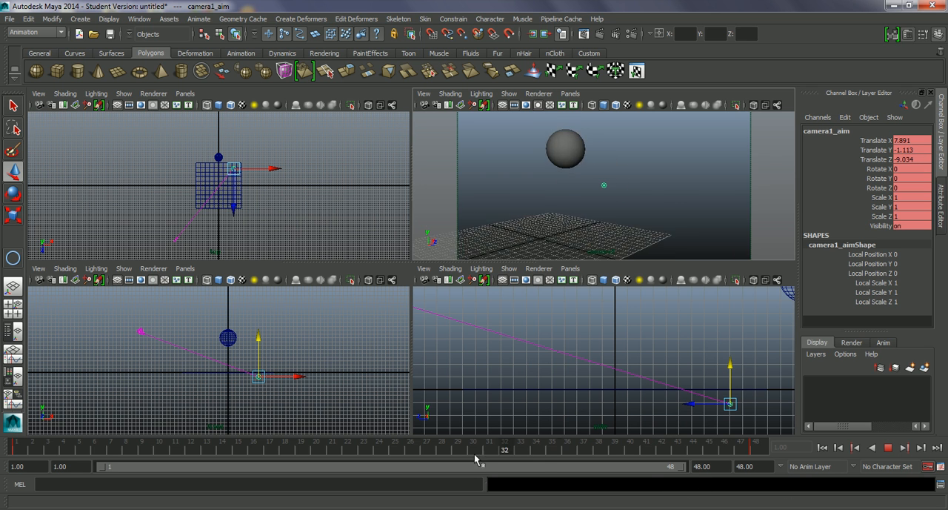
click(16, 447)
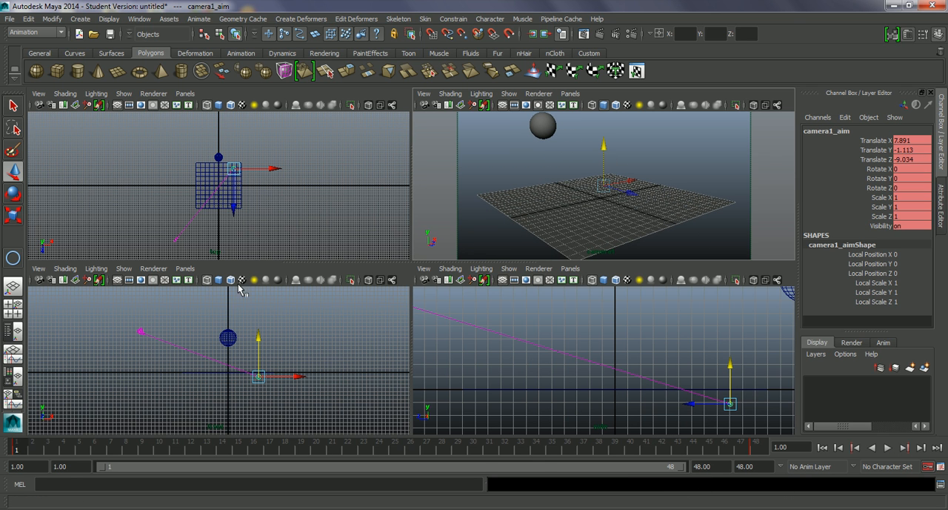
Step: Select the camera in the front view and cancel the Kodak Printer Installer update
drag(165, 231, 191, 248)
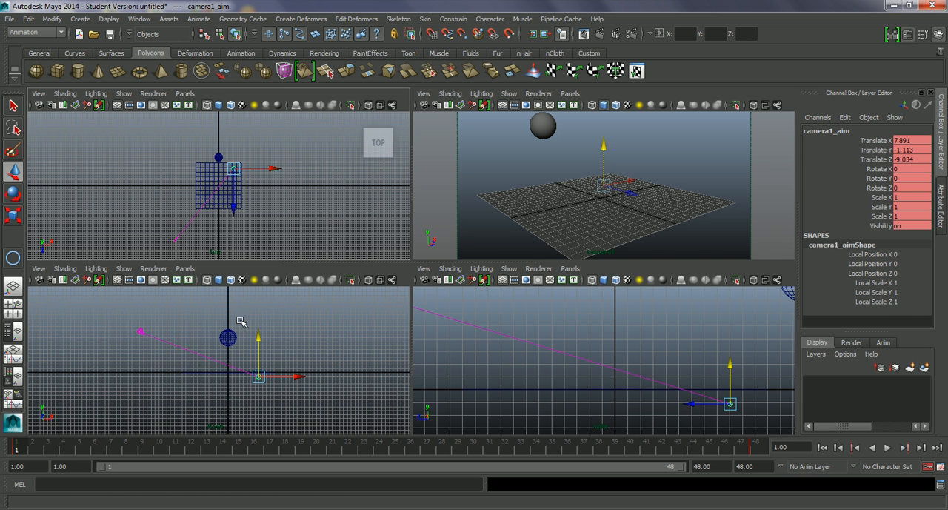
click(141, 332)
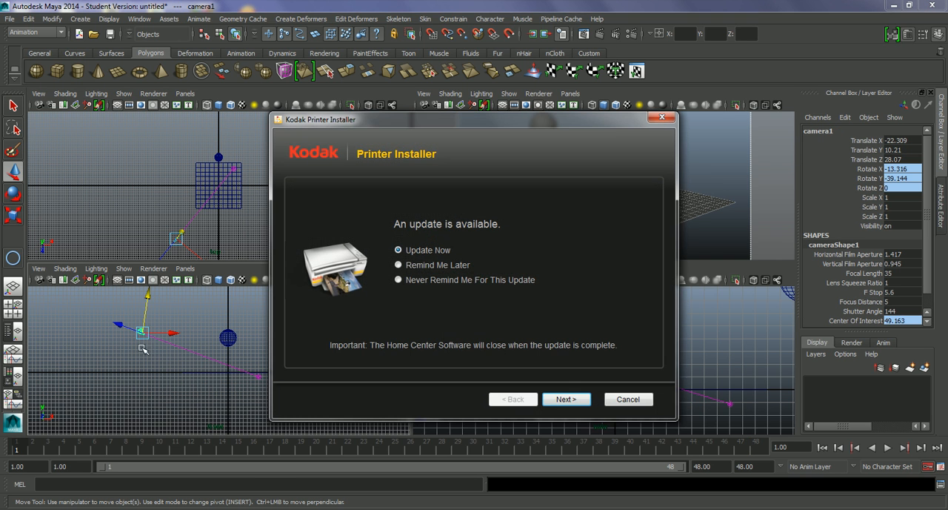
click(642, 400)
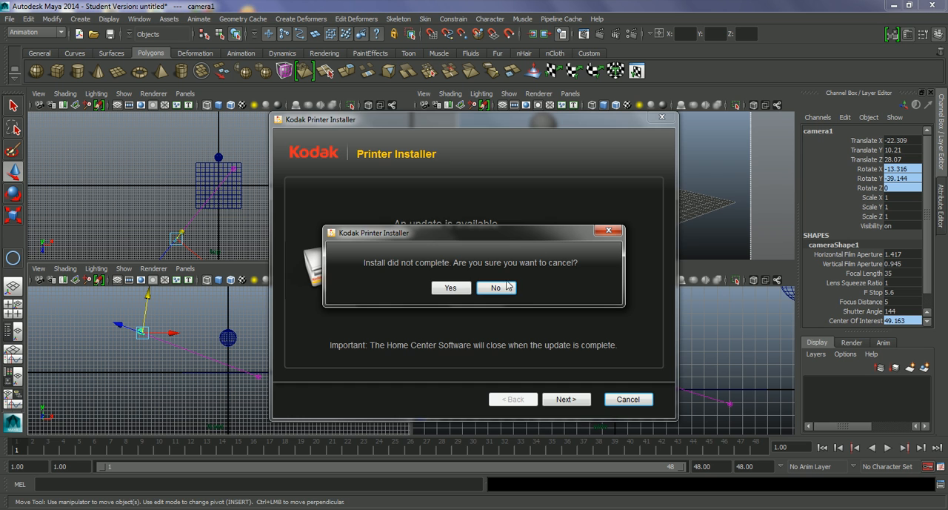
click(451, 288)
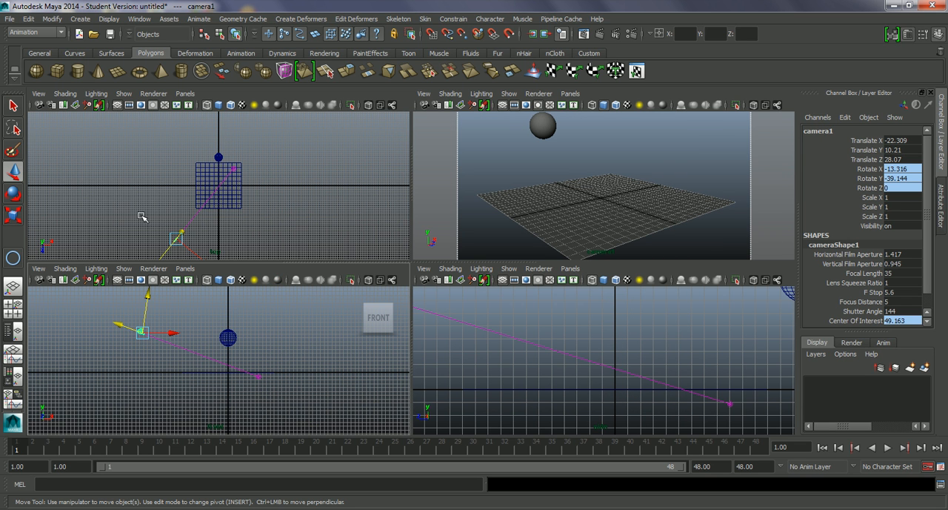
Step: Draw a four-point CV curve in the top view, starting at the camera and sweeping around past the front of the plane
mouse_move(228, 201)
alt+middle_down()
mouse_move(227, 188)
mouse_move(223, 206)
alt+middle_up()
scroll(226, 187, down, 1)
drag(60, 446, 409, 451)
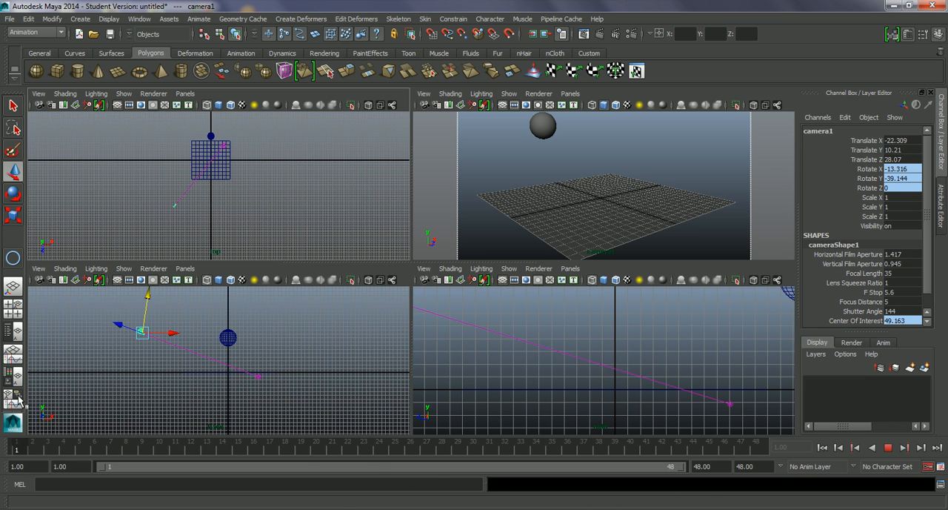
key(Escape)
key(w)
alt+right_drag(234, 218, 247, 225)
alt+middle_drag(253, 212, 231, 216)
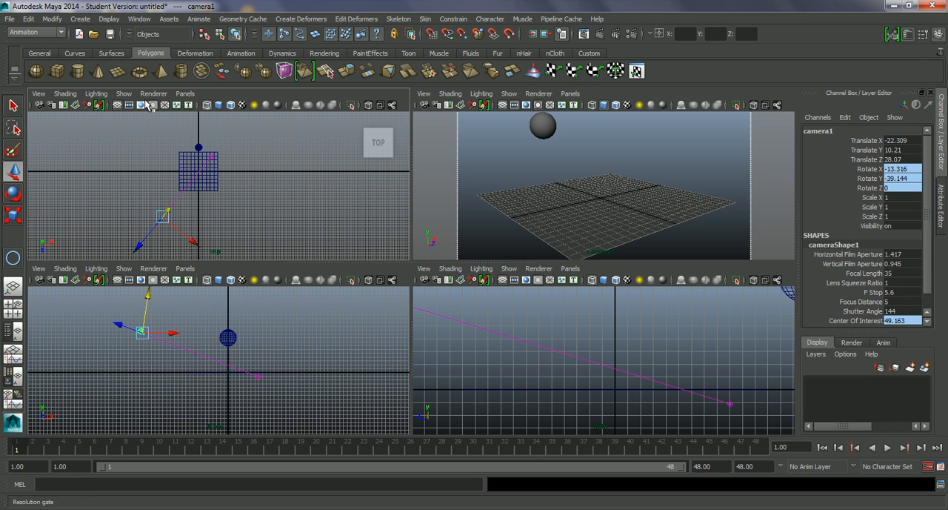
click(82, 18)
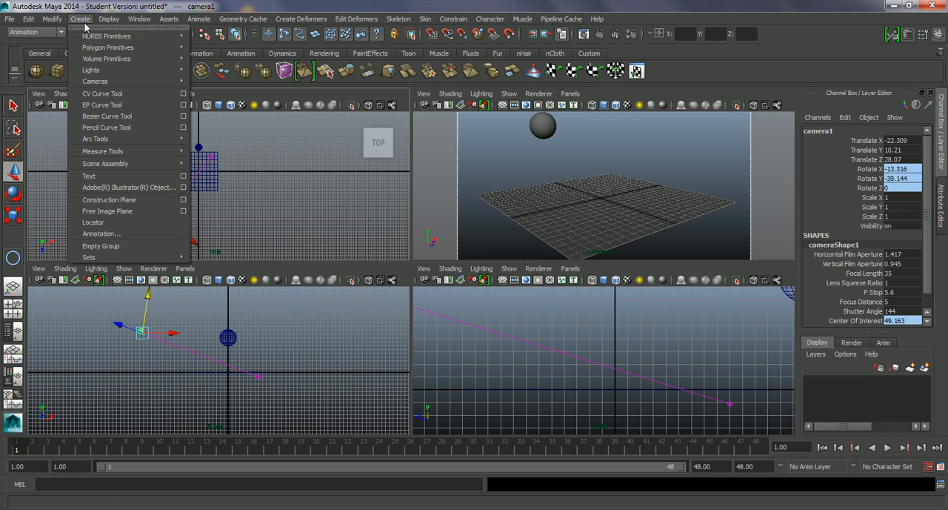
click(136, 94)
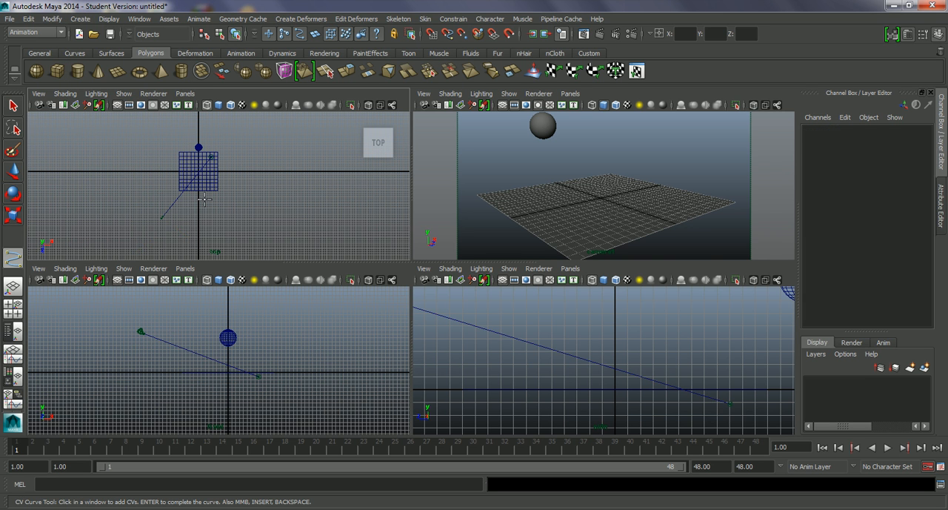
click(163, 218)
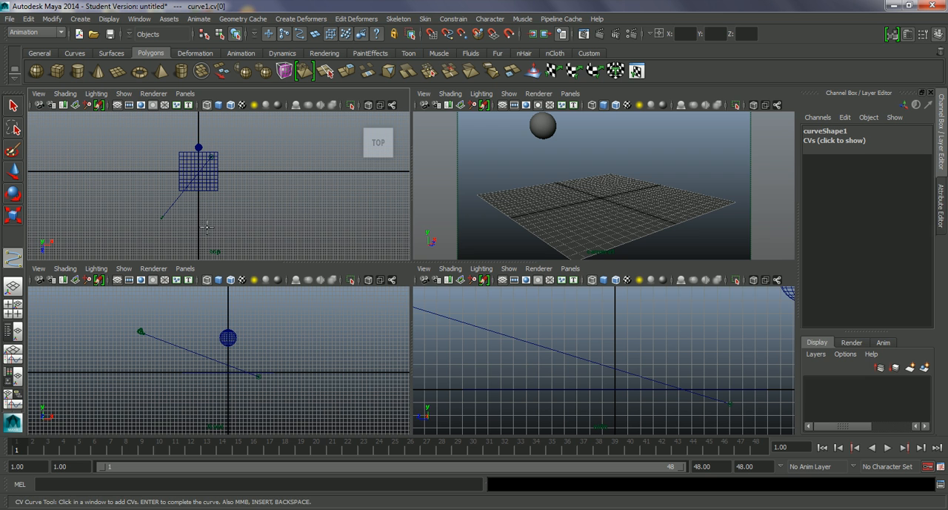
click(233, 208)
click(233, 202)
click(237, 187)
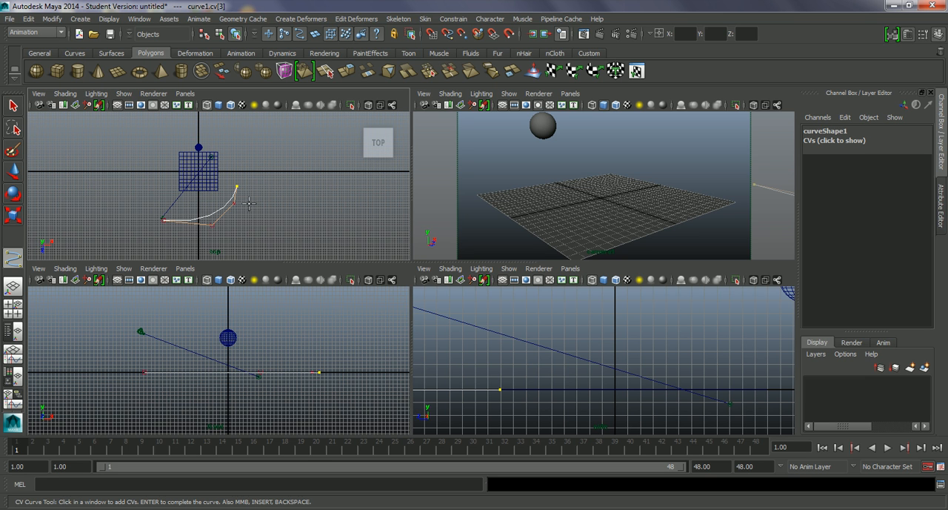
key(w)
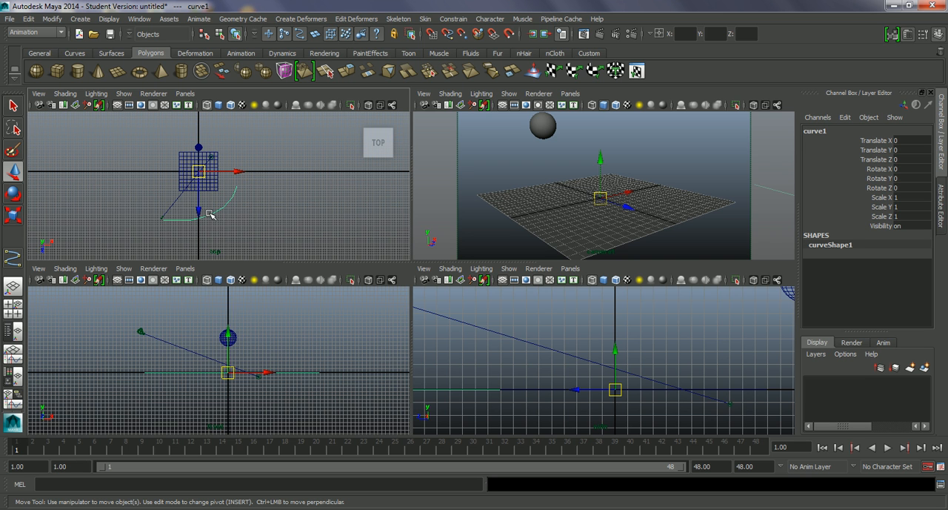
Step: Reshape the curve in the top view by moving its control vertices, and undo the last vertex move in the front view
right_drag(209, 215, 228, 245)
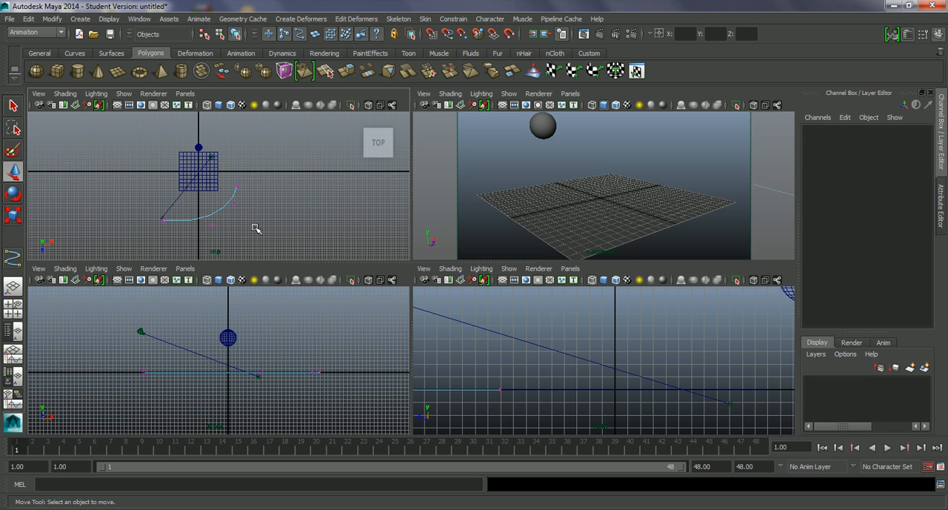
click(234, 185)
drag(242, 190, 238, 180)
click(250, 202)
click(231, 208)
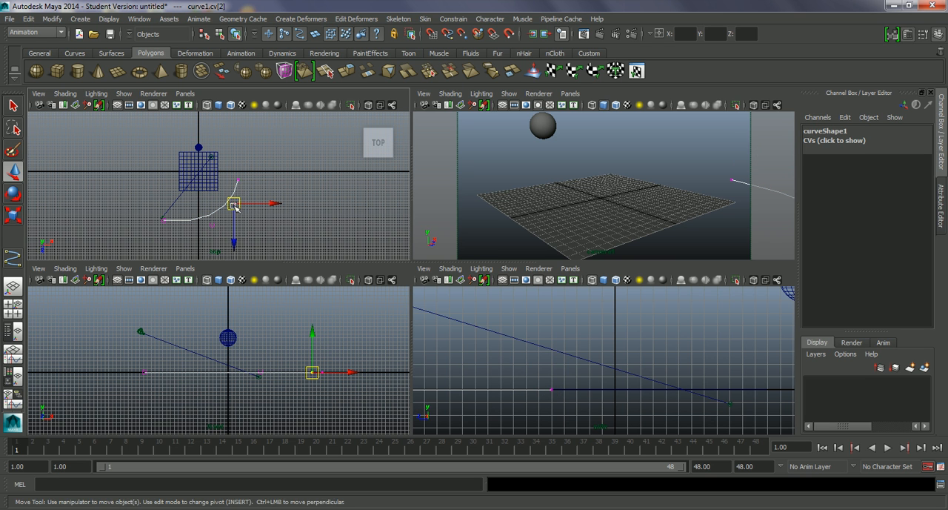
click(213, 227)
drag(214, 227, 163, 219)
click(164, 220)
middle_drag(184, 354, 200, 375)
key(ctrl+z)
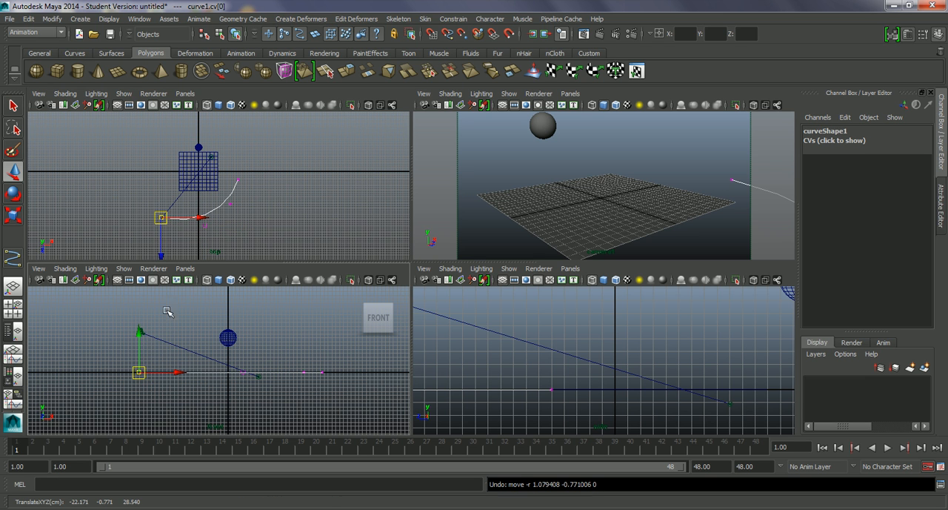
Step: Raise all of the curve's control vertices in the front view to the camera's height, at Y about 10.33
drag(129, 406, 342, 362)
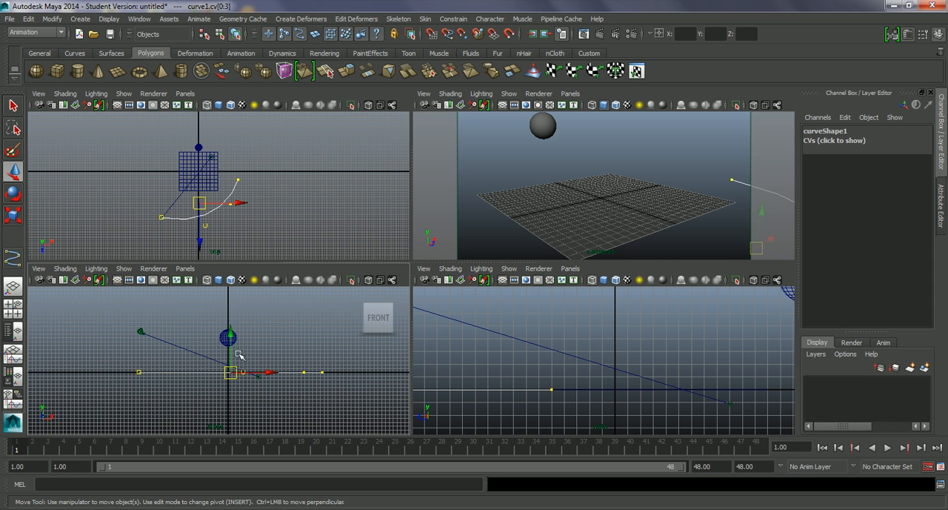
drag(232, 356, 239, 319)
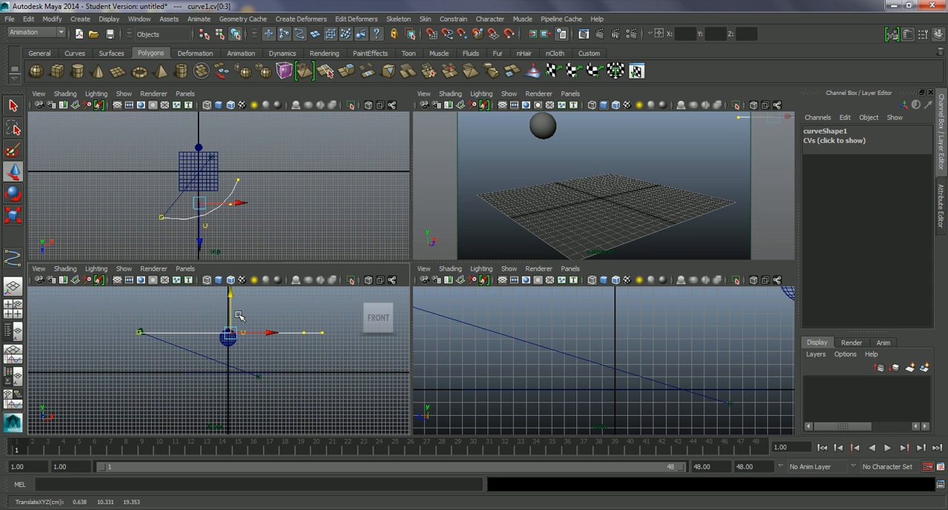
click(259, 172)
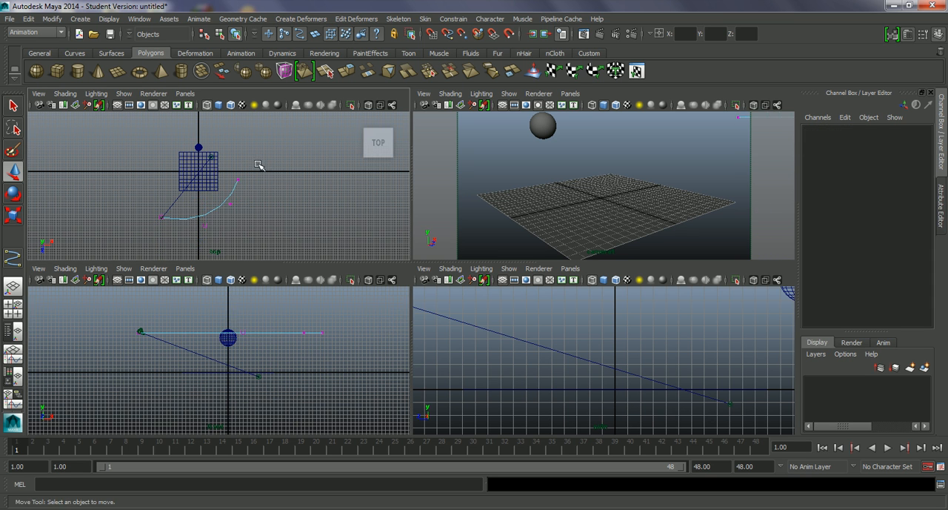
Step: Lower the curve's three vertices beyond its start in the front view so it slopes down, and return to object selection
drag(199, 225, 196, 233)
drag(285, 311, 277, 335)
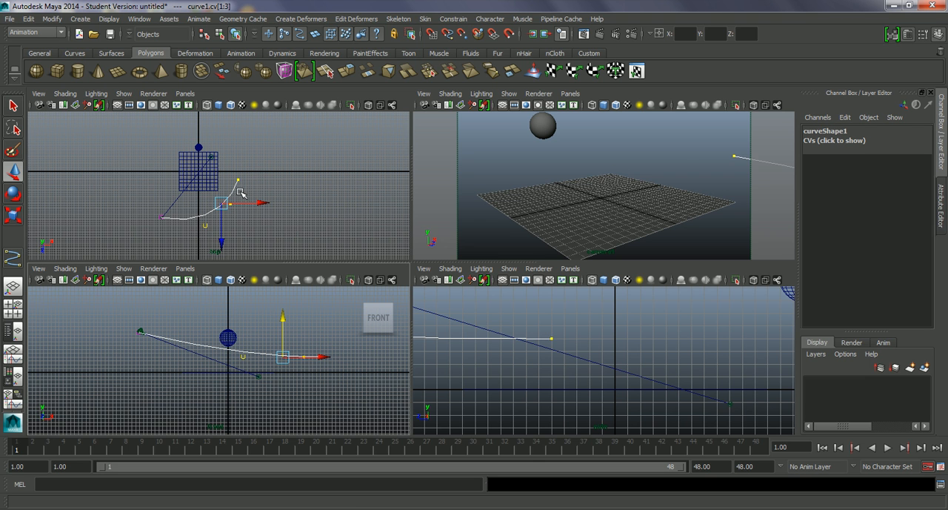
key(F8)
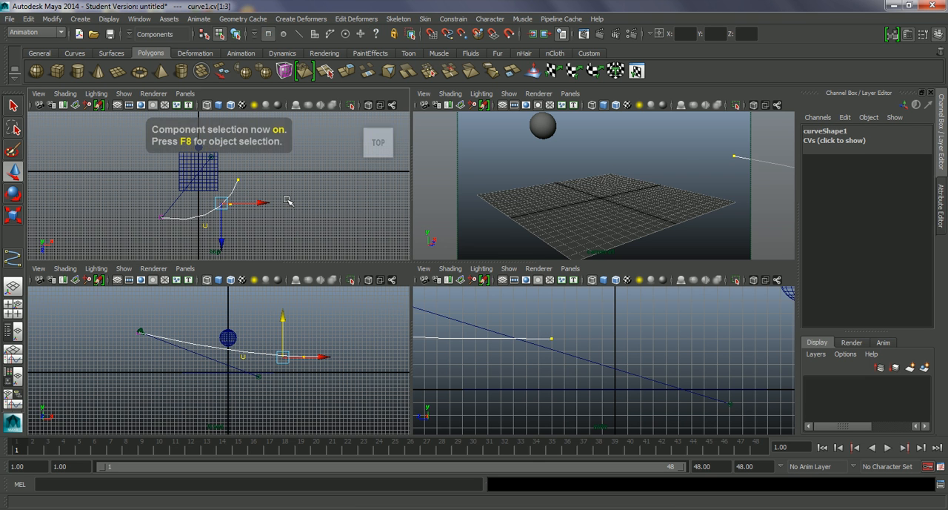
key(F8)
click(247, 232)
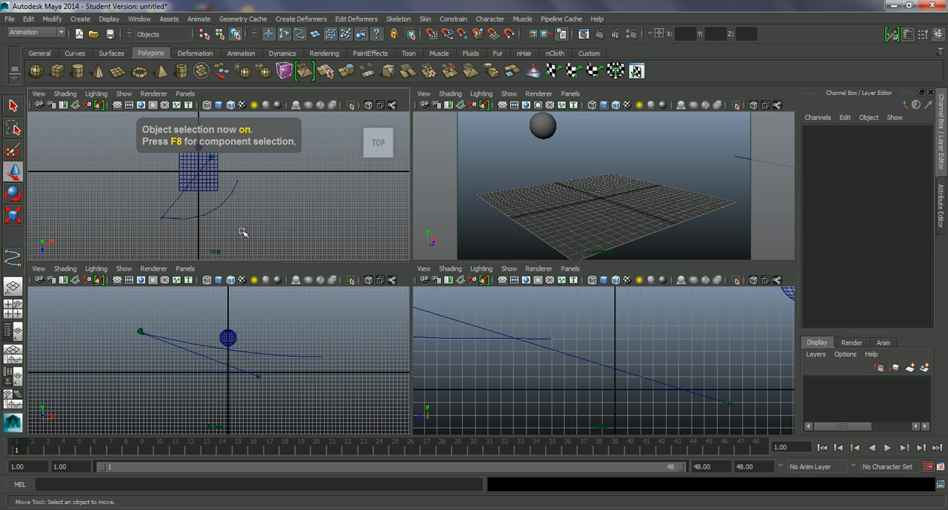
Step: Select the camera in the top view to check where its pivot lies relative to the start of the curve
alt+right_drag(204, 237, 215, 243)
alt+middle_drag(215, 244, 254, 199)
alt+right_drag(181, 183, 253, 229)
alt+right_drag(195, 197, 222, 212)
click(124, 182)
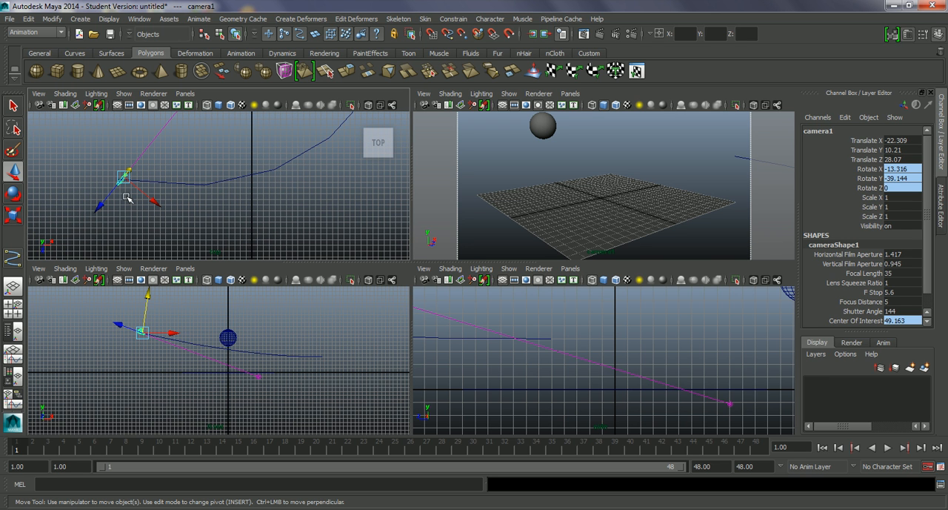
click(131, 180)
click(123, 180)
Step: Snap the curve's first control vertex to the camera's pivot in the top view and return to object selection
alt+right_drag(137, 198, 241, 207)
alt+right_drag(82, 170, 169, 176)
alt+middle_drag(91, 191, 315, 204)
alt+right_drag(224, 192, 300, 241)
mouse_move(182, 173)
alt+right_down()
mouse_move(264, 218)
mouse_move(237, 195)
alt+right_up()
click(182, 169)
mouse_move(185, 165)
right_down()
mouse_move(176, 166)
mouse_move(184, 164)
right_up()
click(184, 166)
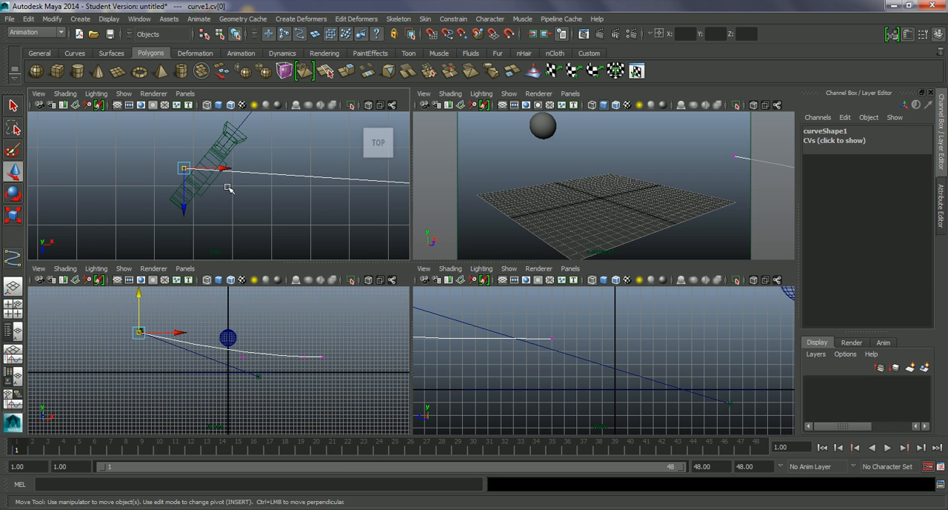
key(v)
drag(184, 167, 224, 152)
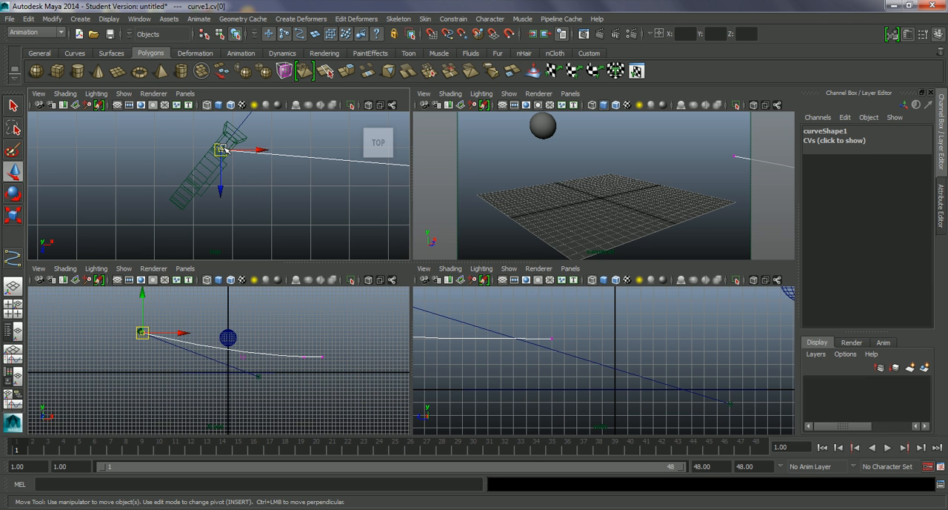
click(237, 152)
key(v)
key(F8)
click(286, 213)
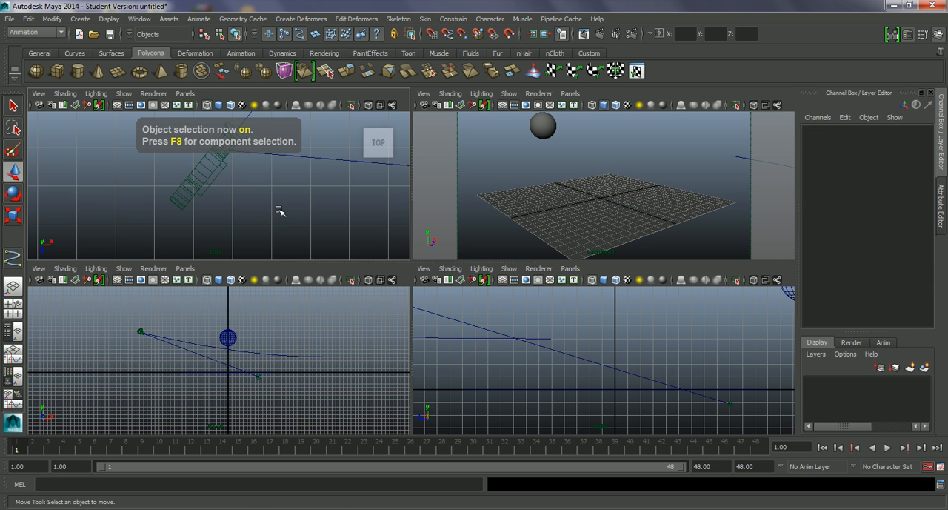
Step: Attach the camera to the curve as its motion path
click(208, 178)
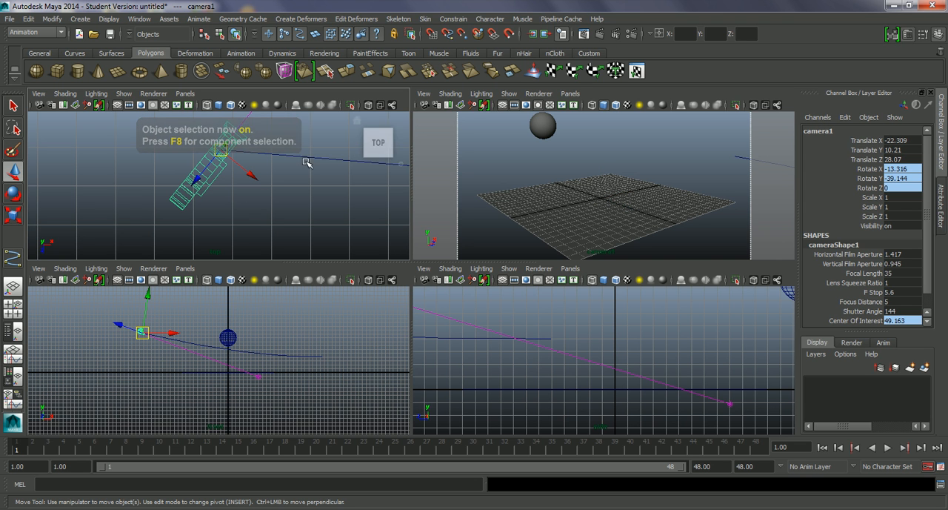
click(310, 158)
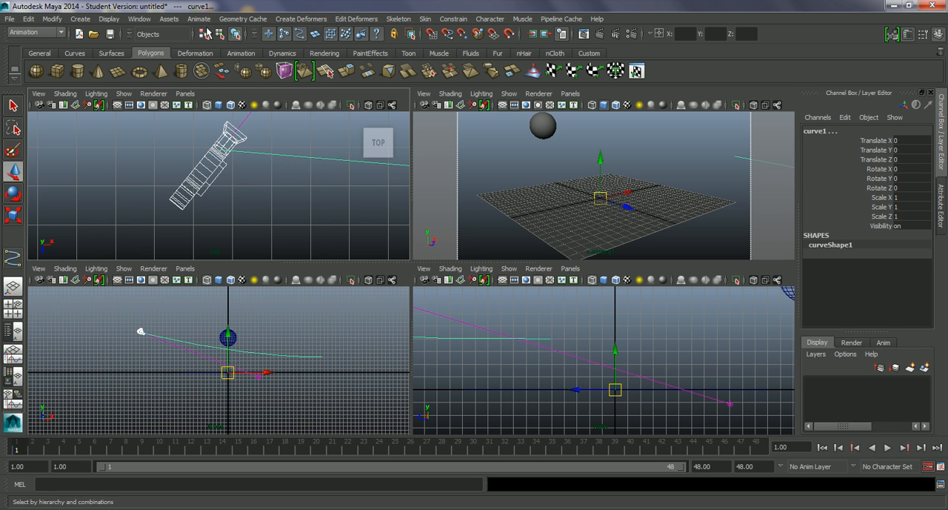
click(199, 19)
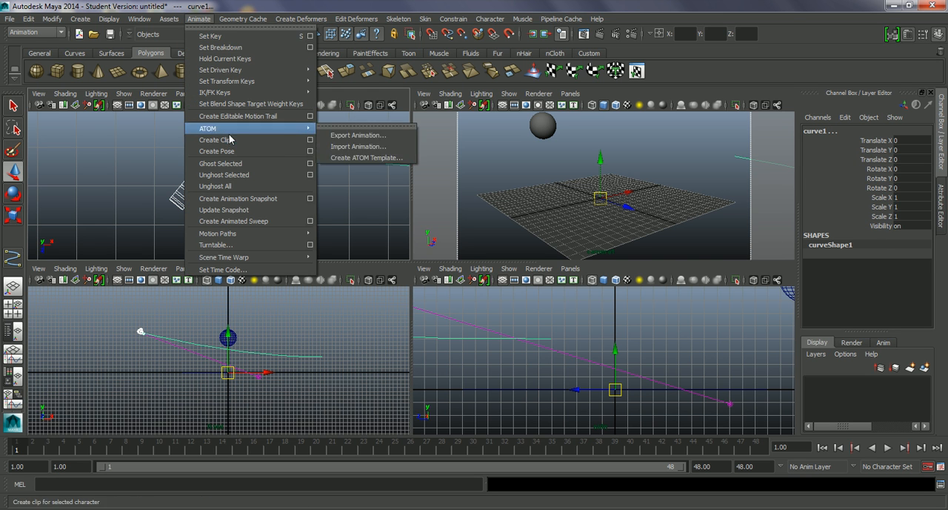
mouse_move(255, 234)
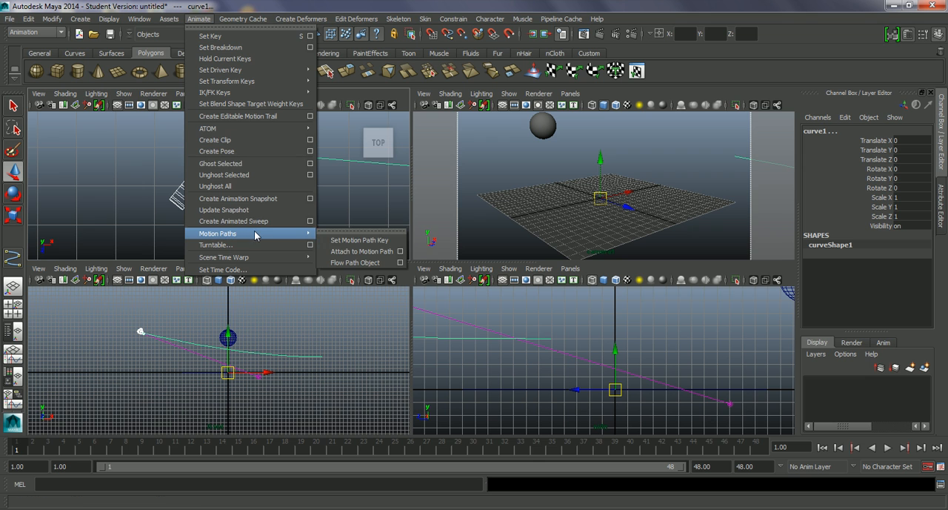
click(370, 253)
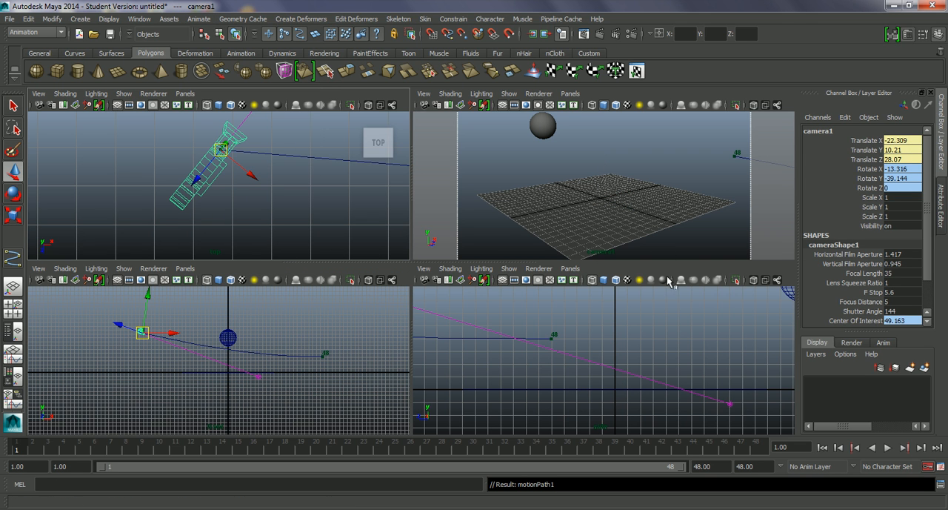
Step: Open the Attribute Editor for the camera and look through its shape's camera attributes
click(940, 202)
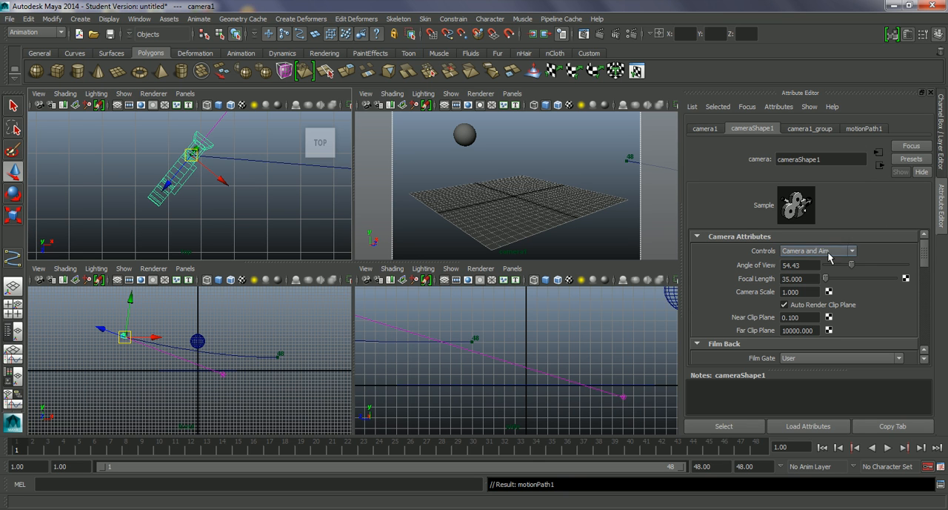
scroll(927, 256, down, 2)
scroll(915, 267, up, 2)
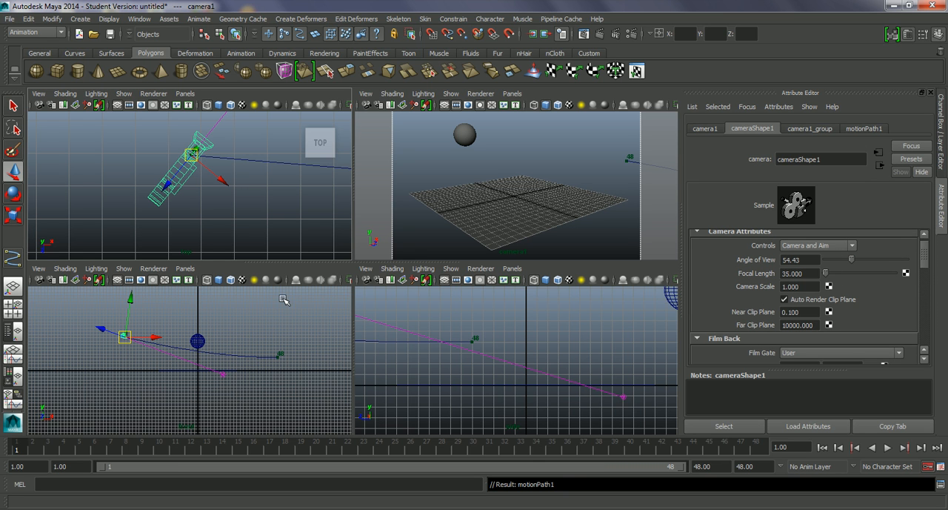
Step: Play back and scrub the animation to review the camera's travel along the curve in the camera view
drag(24, 450, 4, 439)
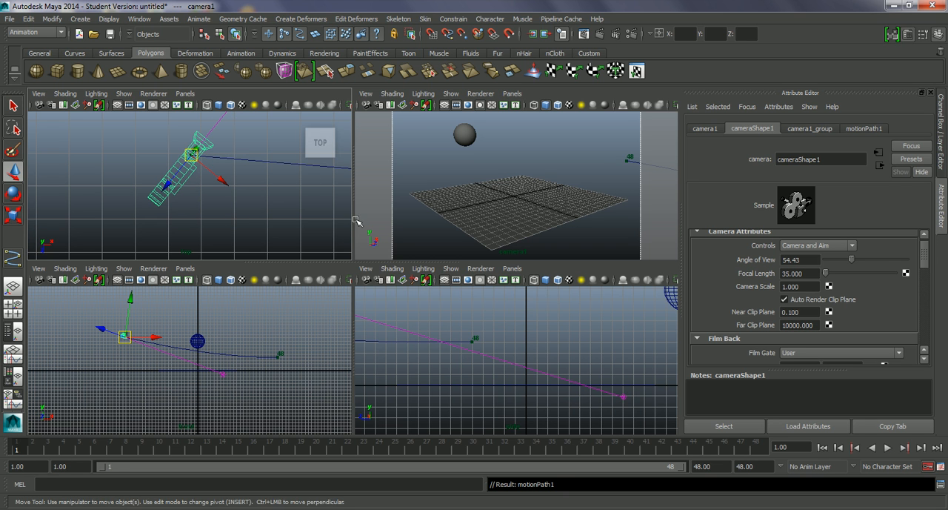
key(alt+v)
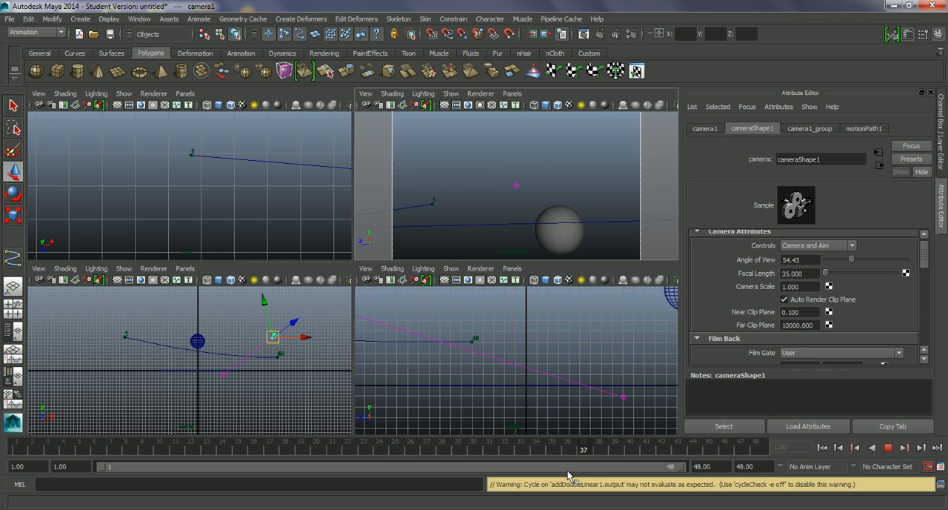
drag(176, 437, 510, 453)
mouse_move(742, 482)
mouse_down()
mouse_move(790, 486)
mouse_move(550, 449)
mouse_move(9, 428)
mouse_up()
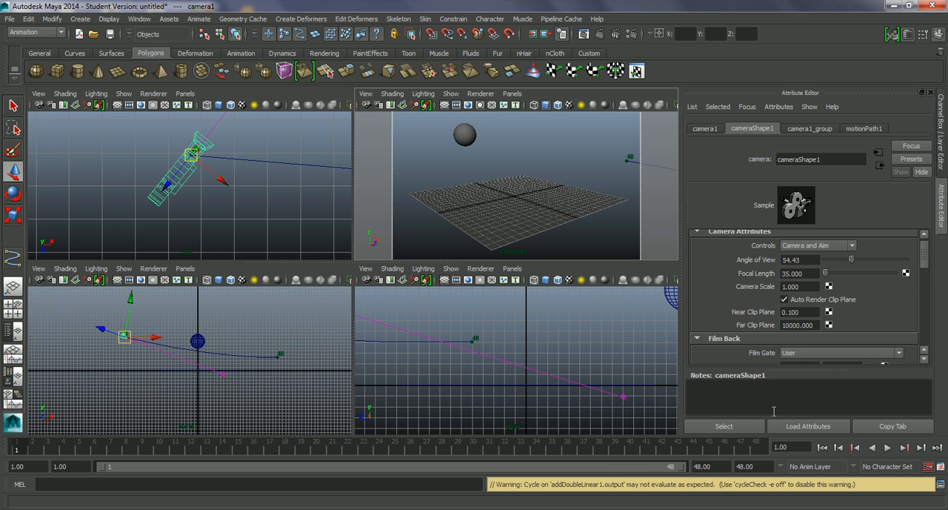
click(889, 448)
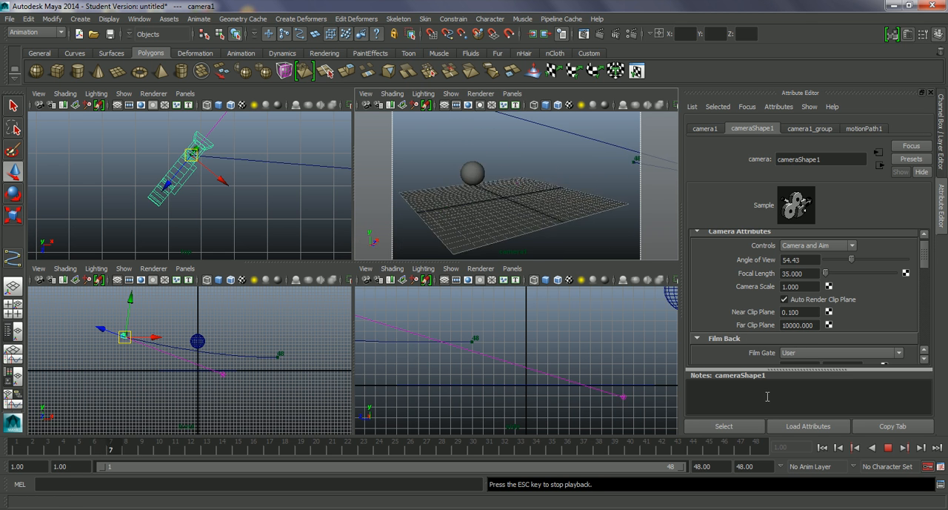
click(889, 447)
click(129, 339)
drag(443, 449, 18, 426)
click(164, 185)
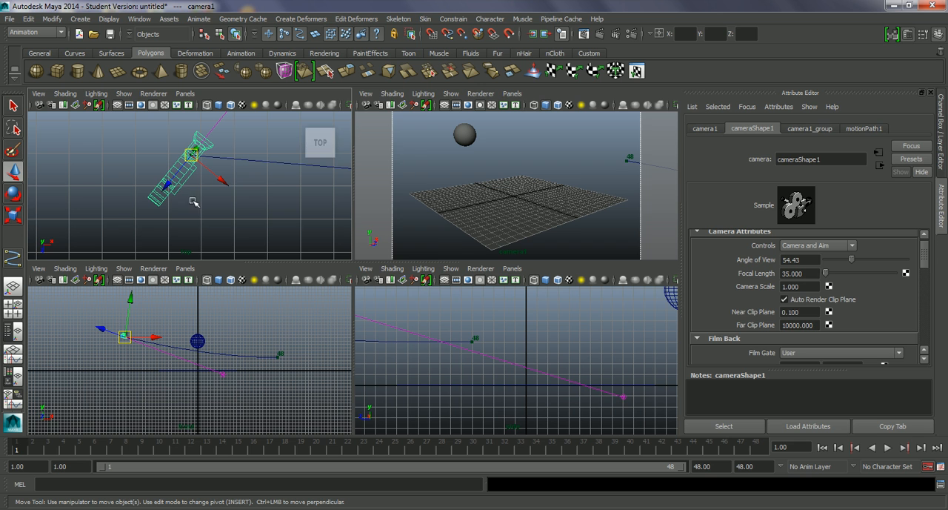
Step: Look over the camera's motion path attributes and scrub the timeline to frame 11 to check the movement
click(867, 129)
mouse_move(926, 230)
mouse_down()
mouse_move(927, 279)
mouse_move(926, 245)
mouse_up()
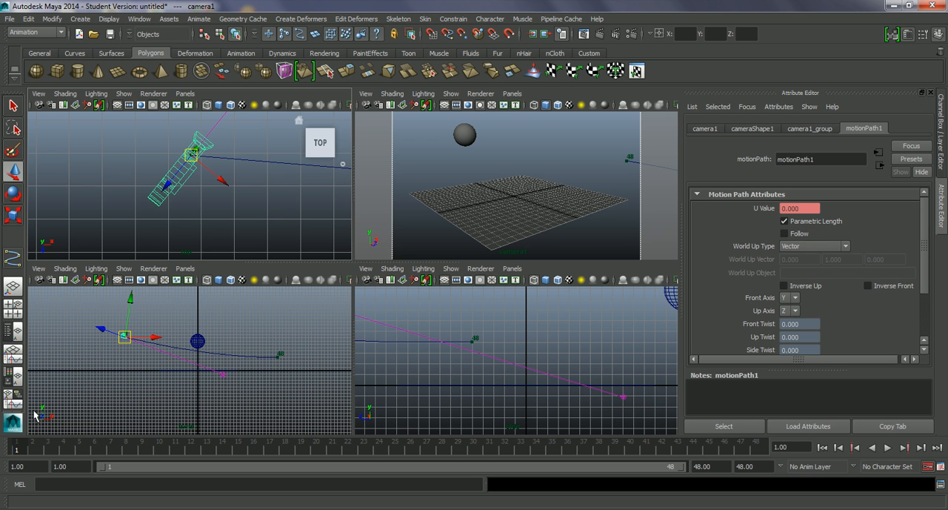
drag(41, 451, 181, 430)
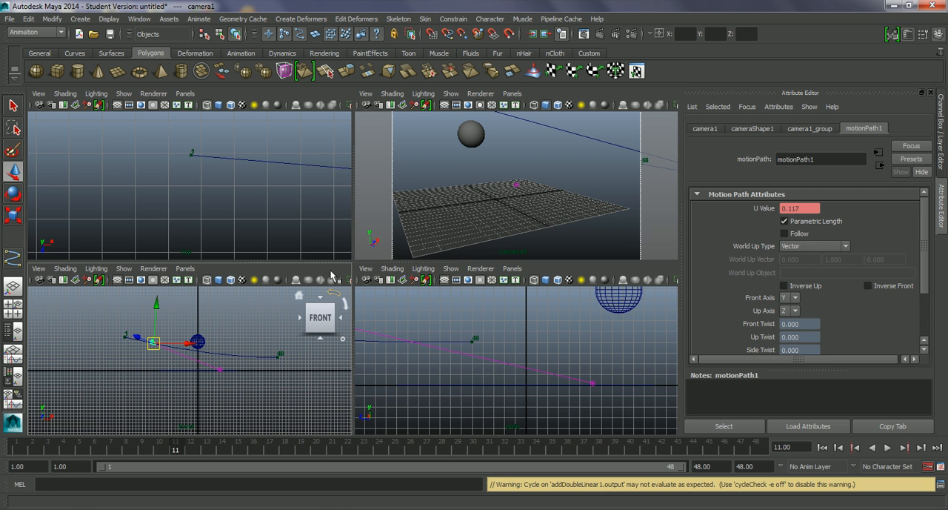
Step: Show the motion path curve's control vertices and select the vertex at its end in the top view
scroll(924, 266, down, 3)
scroll(924, 267, up, 3)
scroll(230, 196, down, 12)
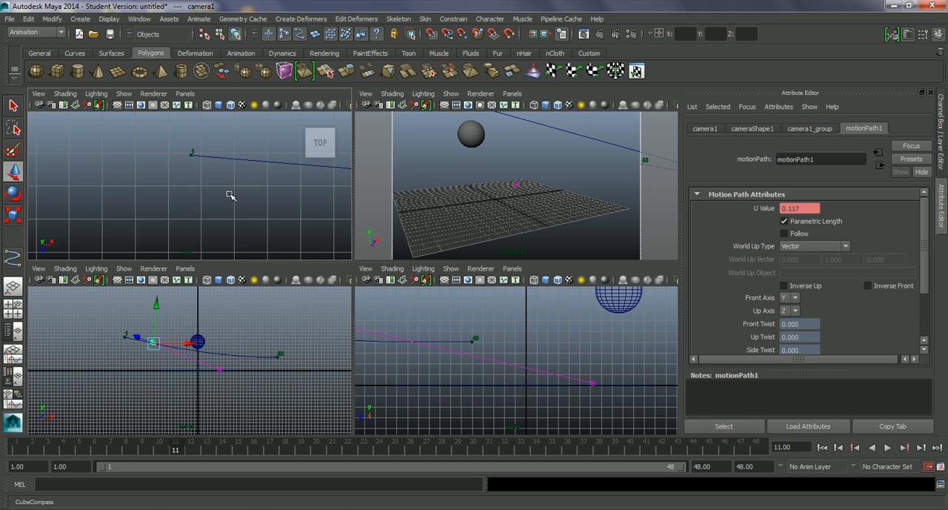
middle_drag(282, 202, 243, 211)
key(ctrl+z)
alt+middle_drag(293, 184, 235, 205)
scroll(231, 205, up, 3)
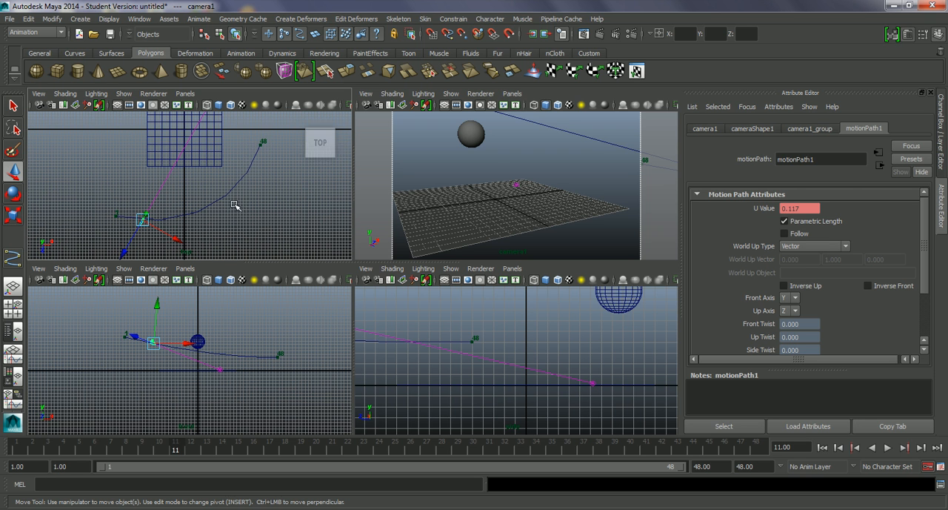
click(253, 159)
right_drag(253, 162, 220, 167)
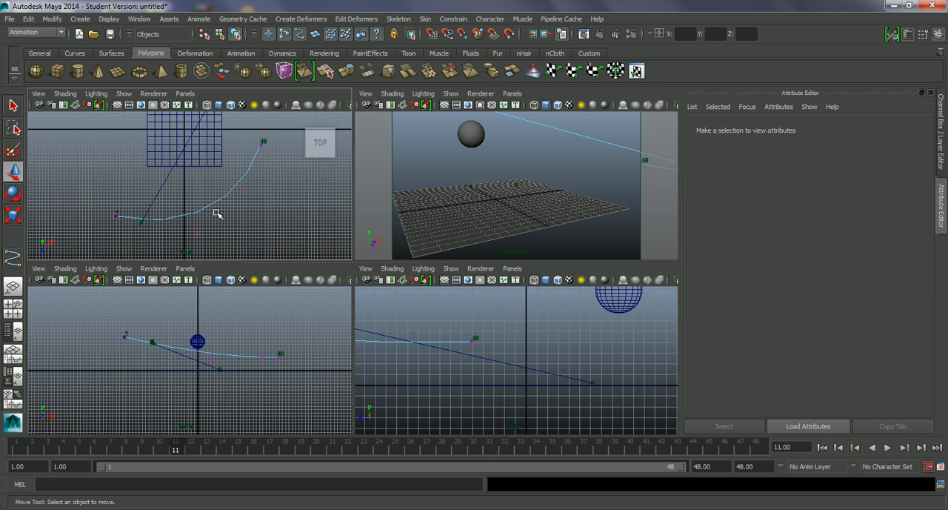
drag(247, 140, 277, 173)
Step: Go to frame 48 and lower the curve's end vertex in the right view while checking the camera view
middle_click(519, 241)
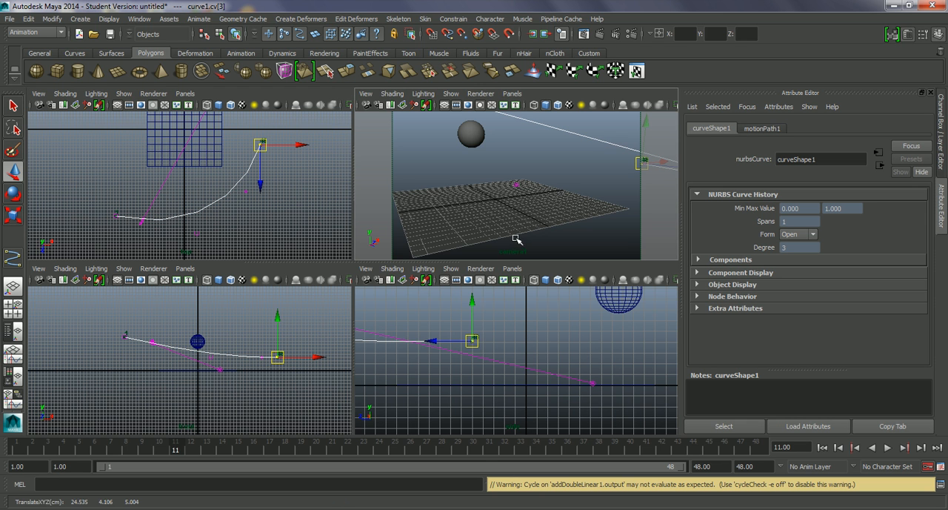
middle_click(412, 383)
drag(353, 452, 782, 457)
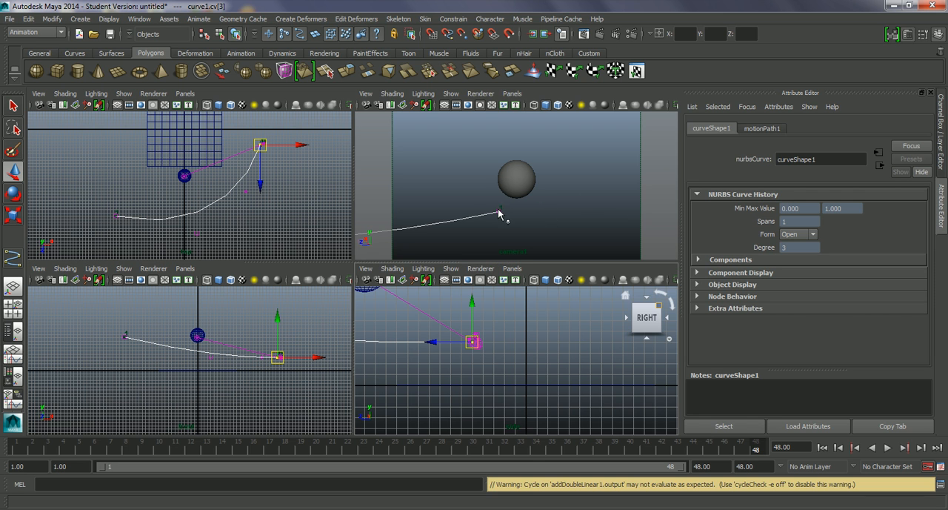
middle_click(537, 226)
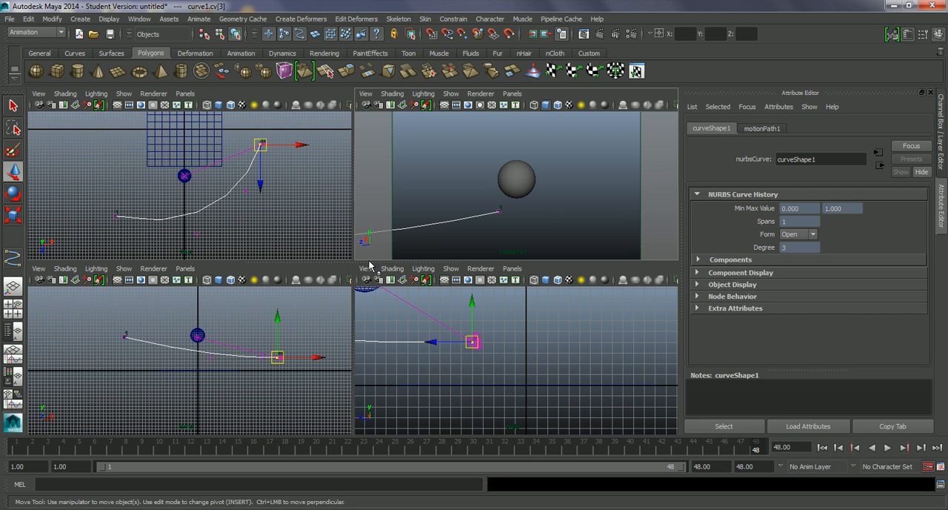
middle_click(485, 346)
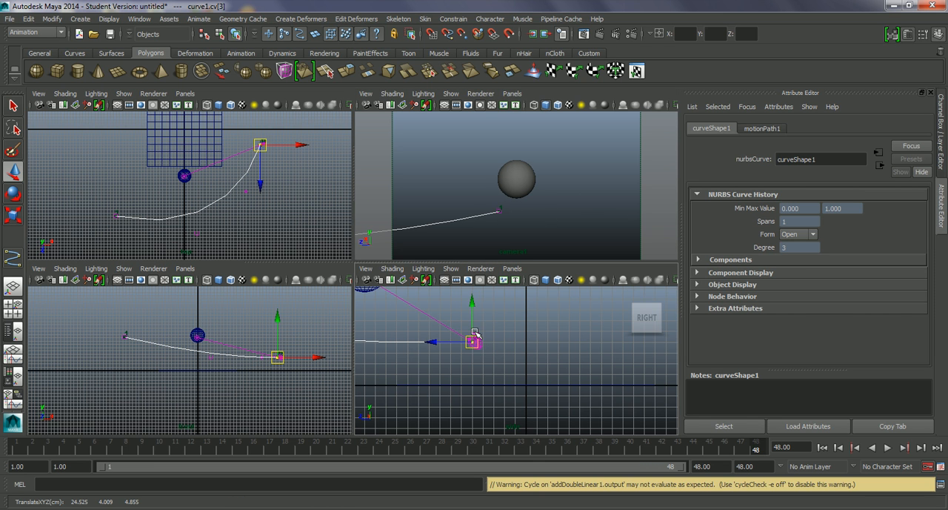
mouse_move(469, 317)
middle_down()
mouse_move(474, 335)
mouse_move(474, 315)
middle_up()
middle_click(659, 229)
drag(474, 315, 474, 314)
key(ctrl+z)
Step: Select the curve's last two control vertices in the front view and raise them together in the right view
click(303, 382)
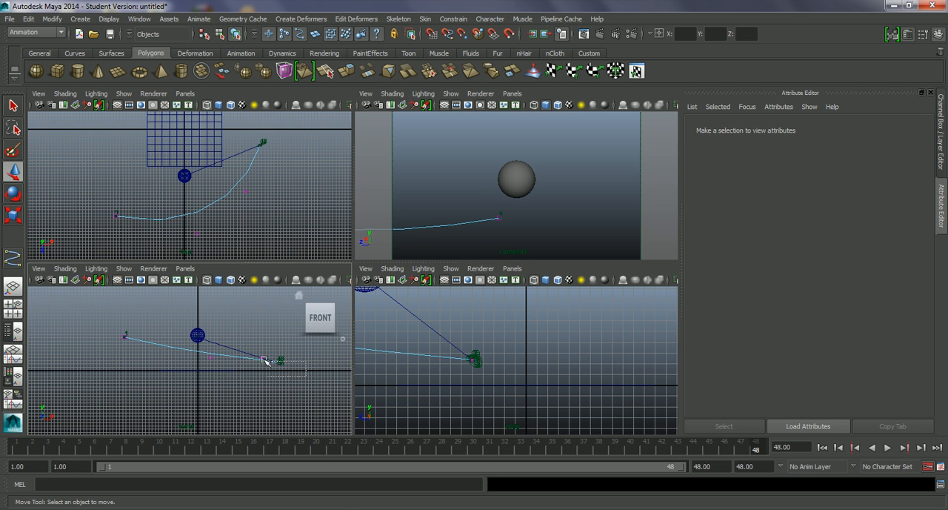
drag(254, 345, 288, 367)
drag(392, 330, 392, 306)
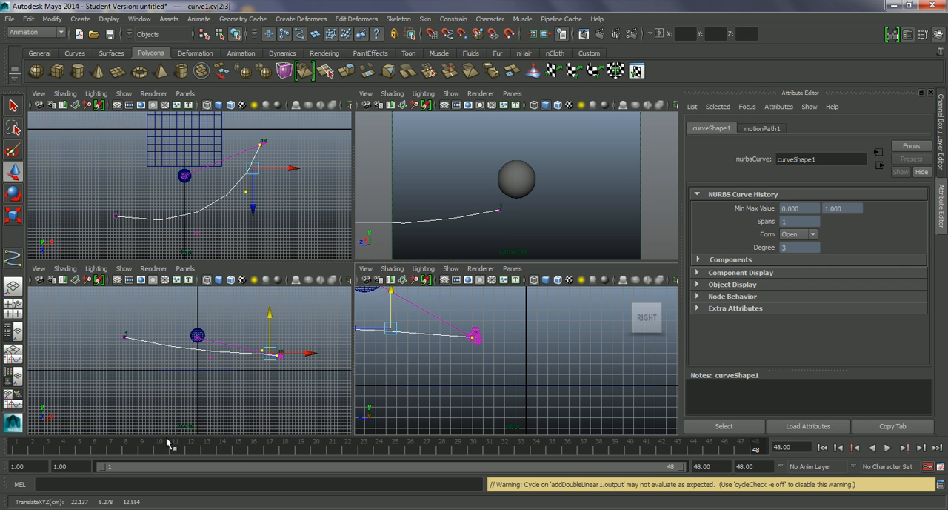
Step: Play and scrub the animation to review the reshaped camera path, returning to frame 1
key(alt+v)
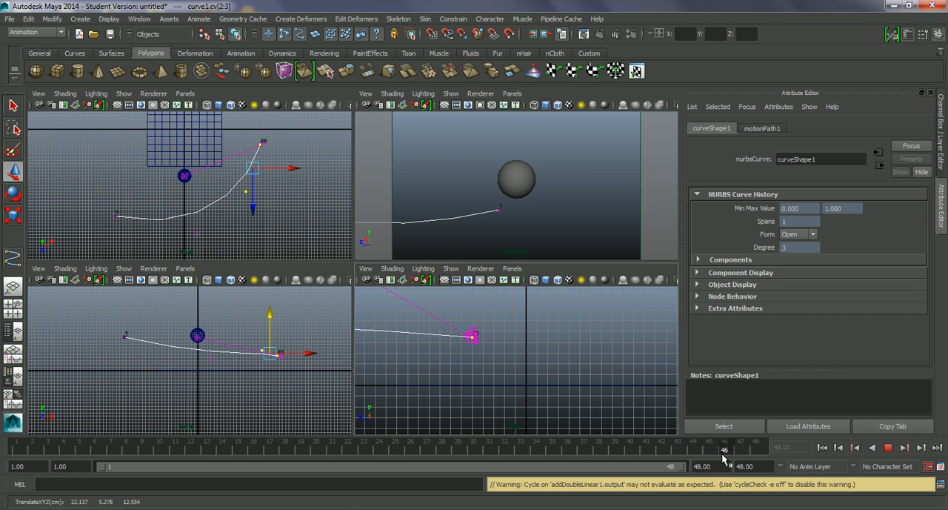
key(alt+v)
key(alt+v)
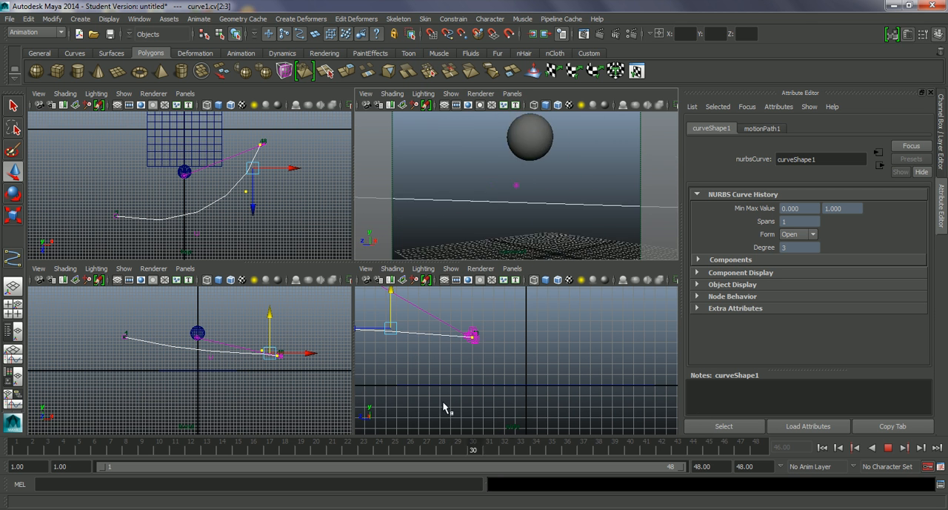
click(348, 443)
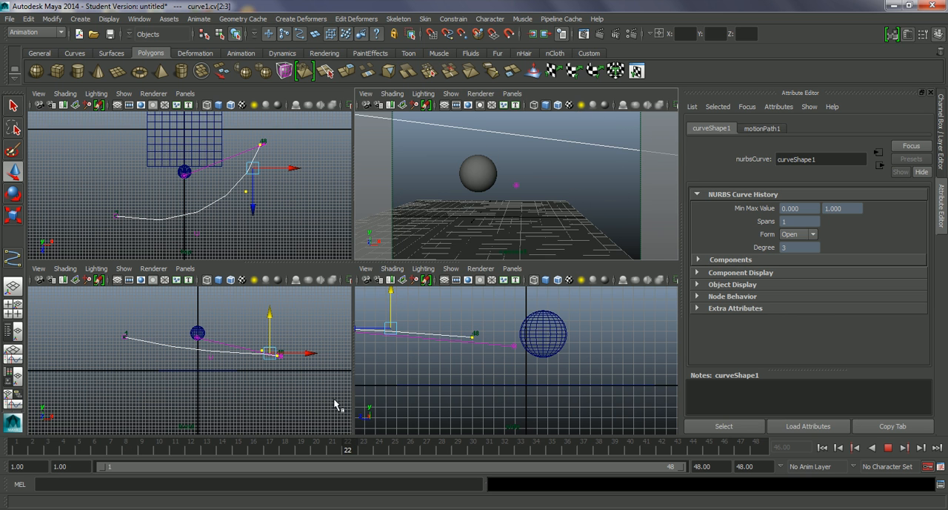
mouse_move(356, 449)
mouse_down()
mouse_move(709, 451)
mouse_move(191, 448)
mouse_up()
drag(1, 378, 2, 376)
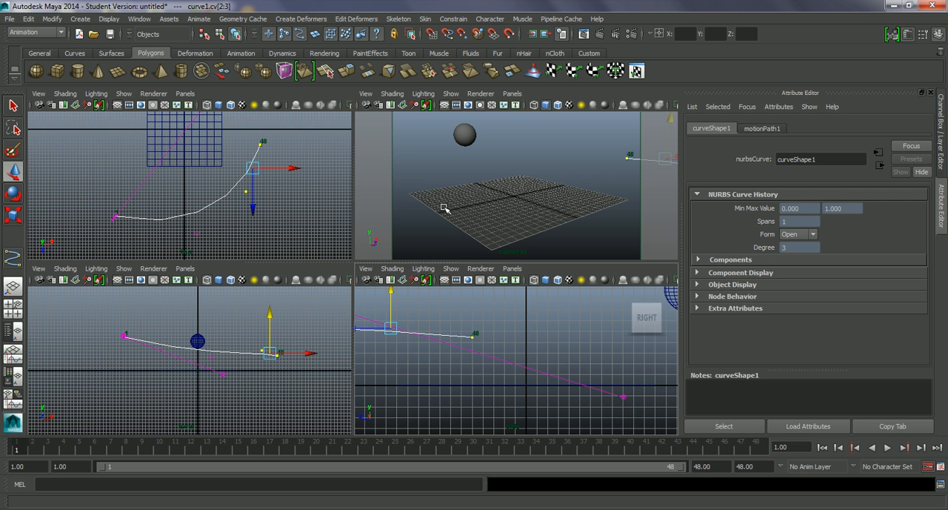
Step: Select the camera at the start of the curve and examine its shape's Camera Attributes and Film Back settings
click(115, 220)
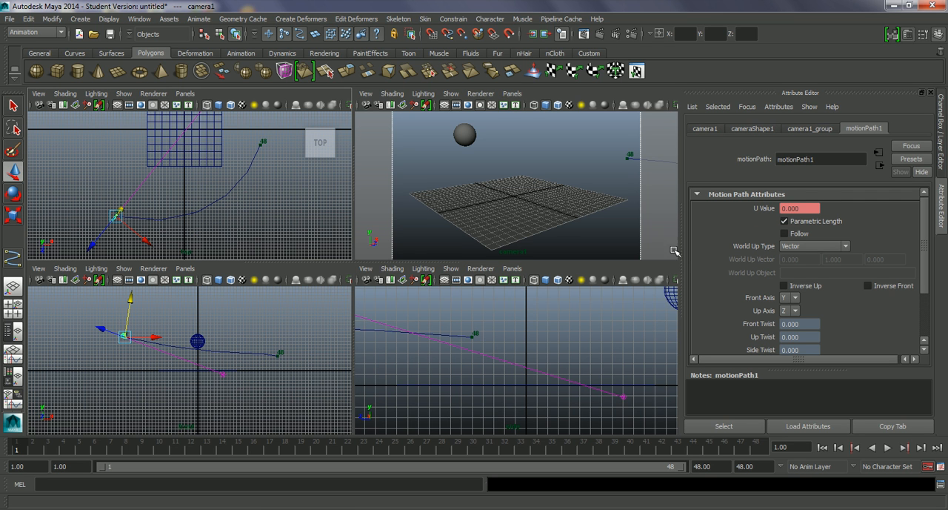
click(764, 132)
drag(924, 258, 923, 269)
right_click(923, 268)
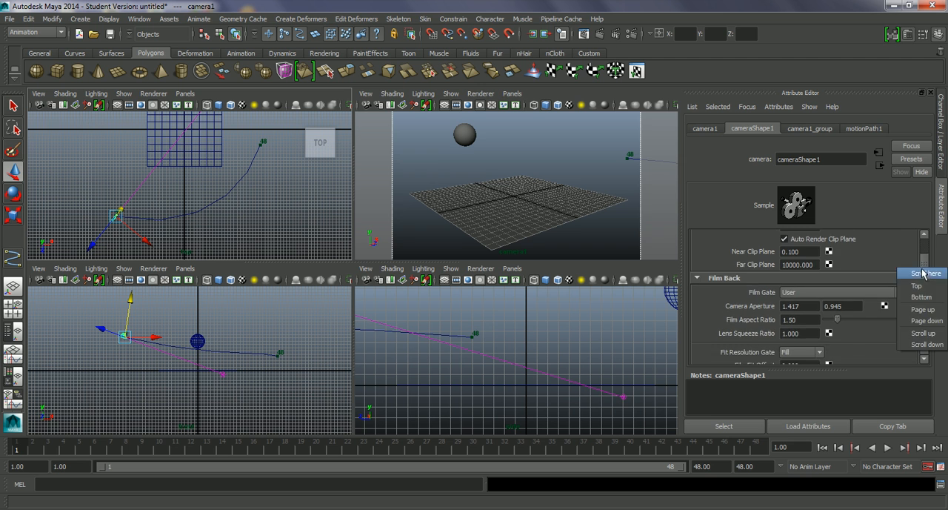
click(922, 273)
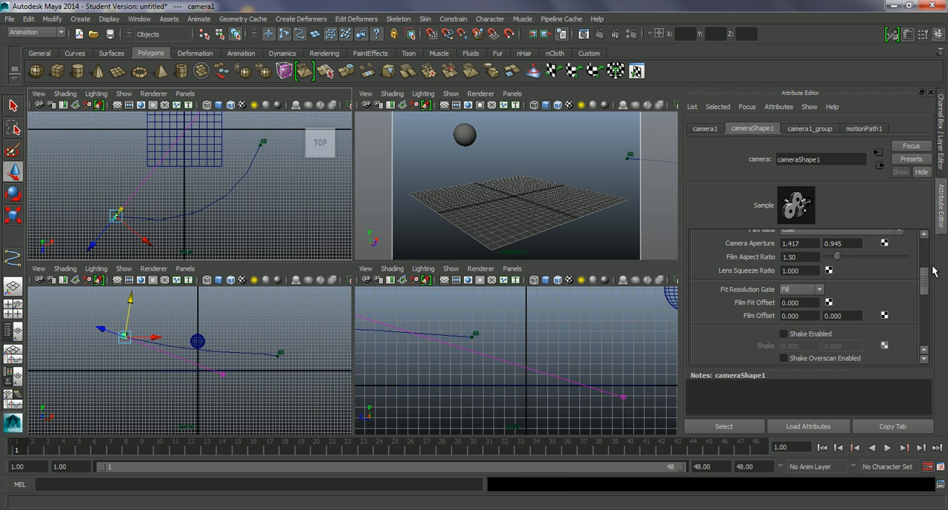
key(ctrl+z)
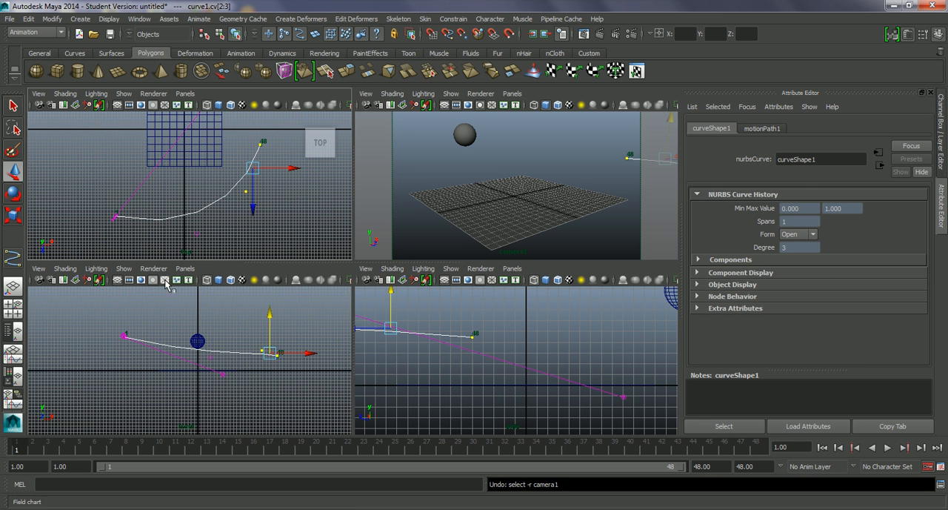
key(shift+z)
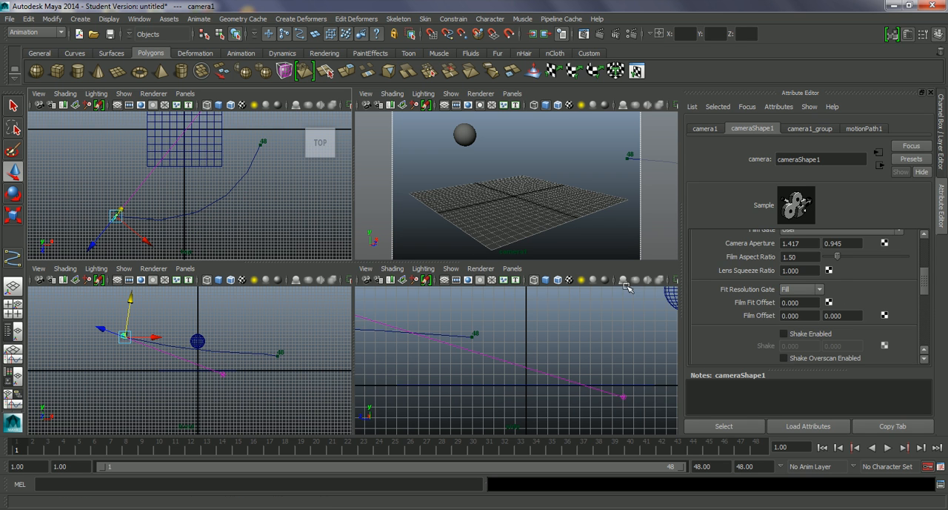
drag(921, 286, 929, 251)
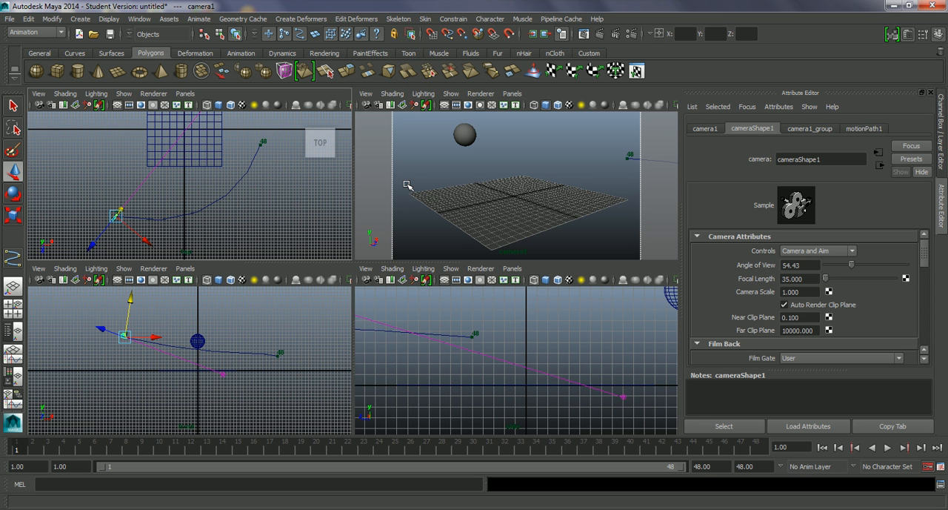